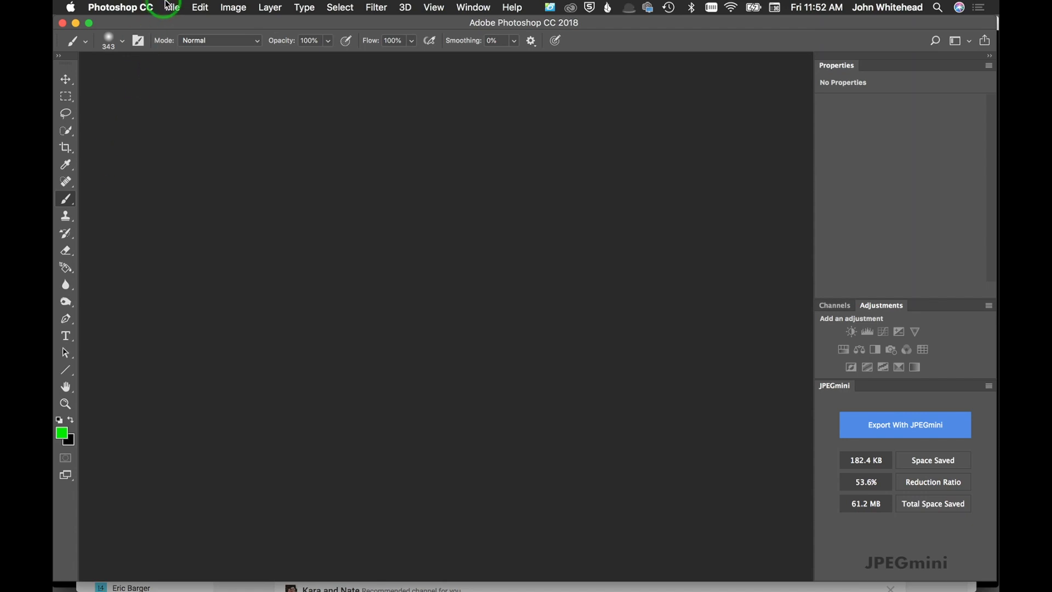
Open the Image Processor from File > Scripts, then close it again
click(169, 6)
mouse_move(209, 303)
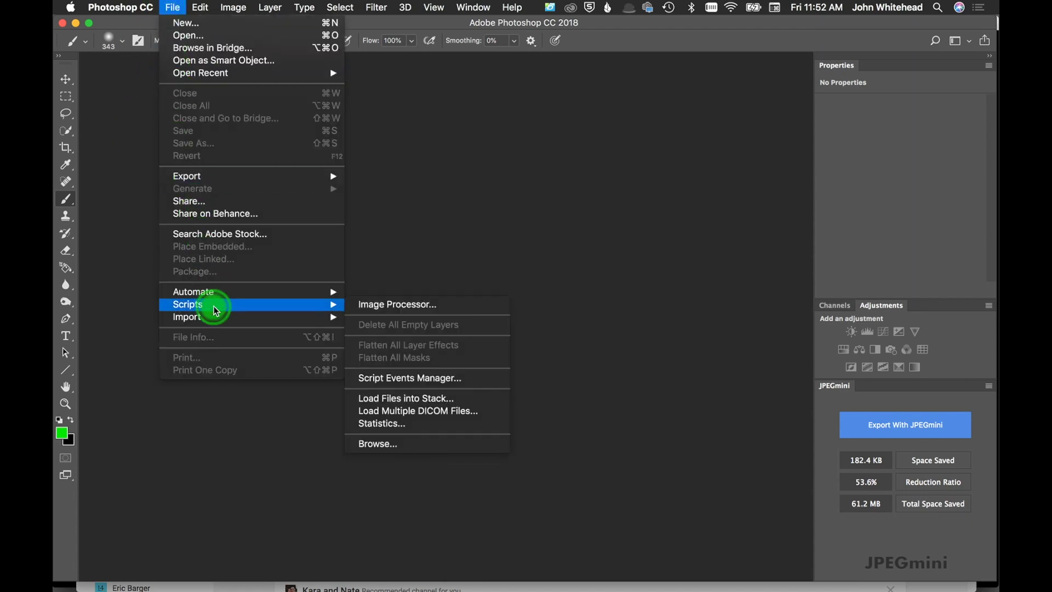
click(455, 305)
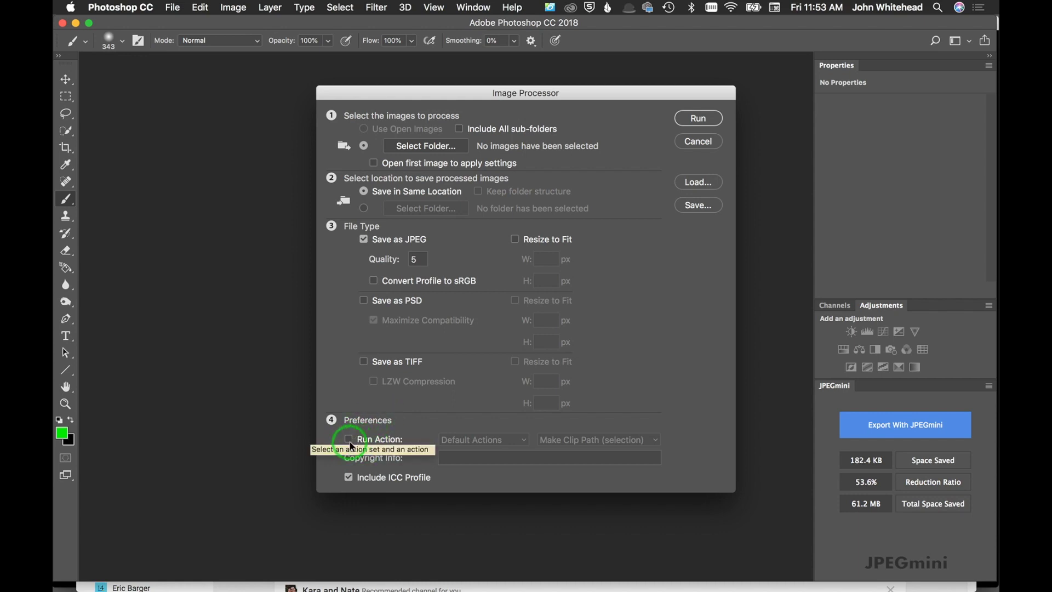
click(695, 120)
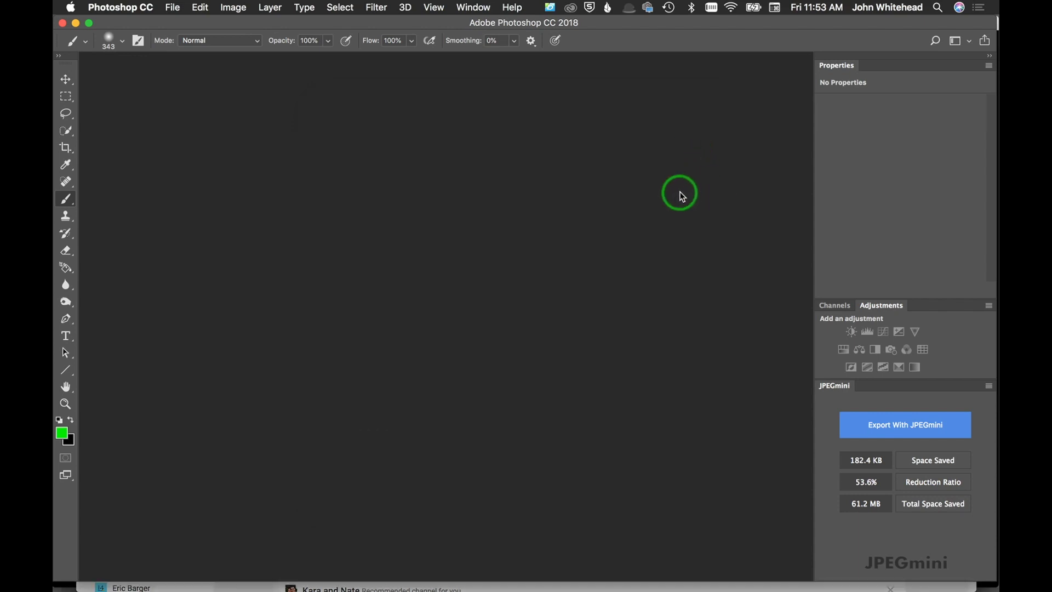
Open jewelry0029 copy.cr2 from the Desktop's batchjewelry folder, using list view
key(super)
key(super+o)
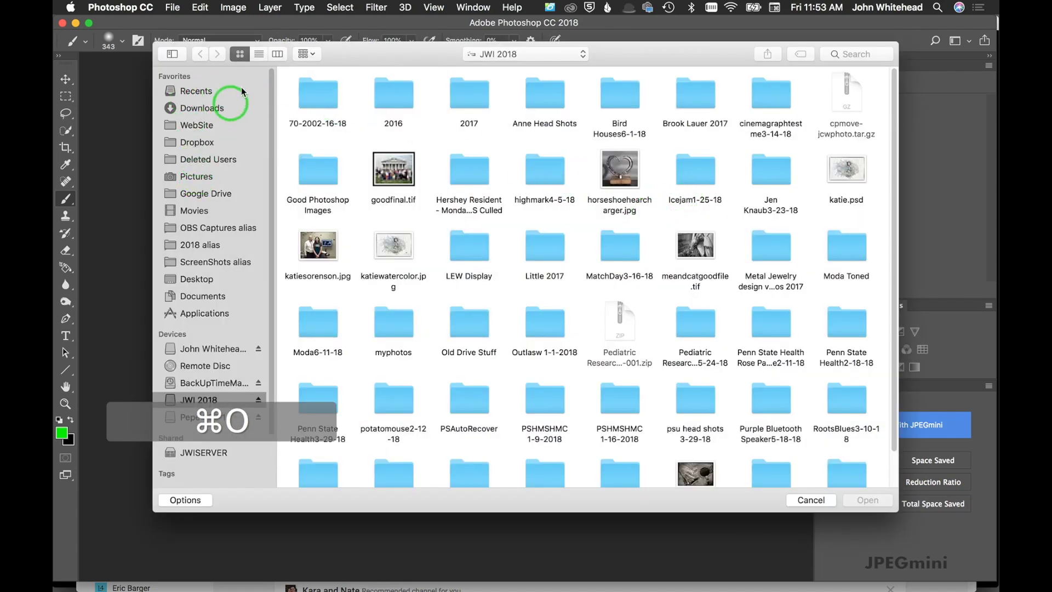
click(259, 53)
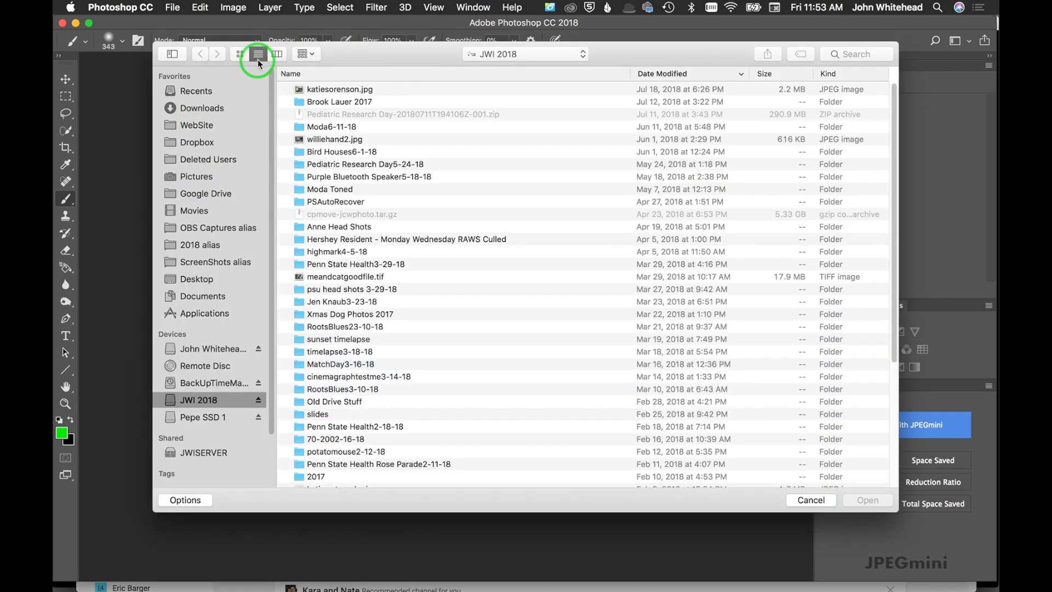
click(189, 279)
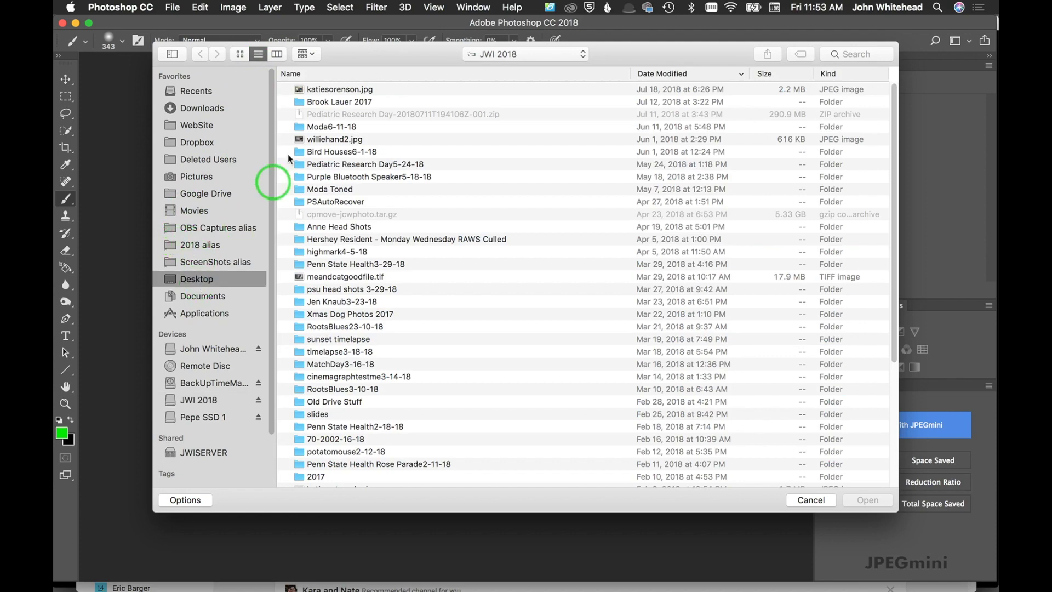
click(297, 93)
double_click(296, 93)
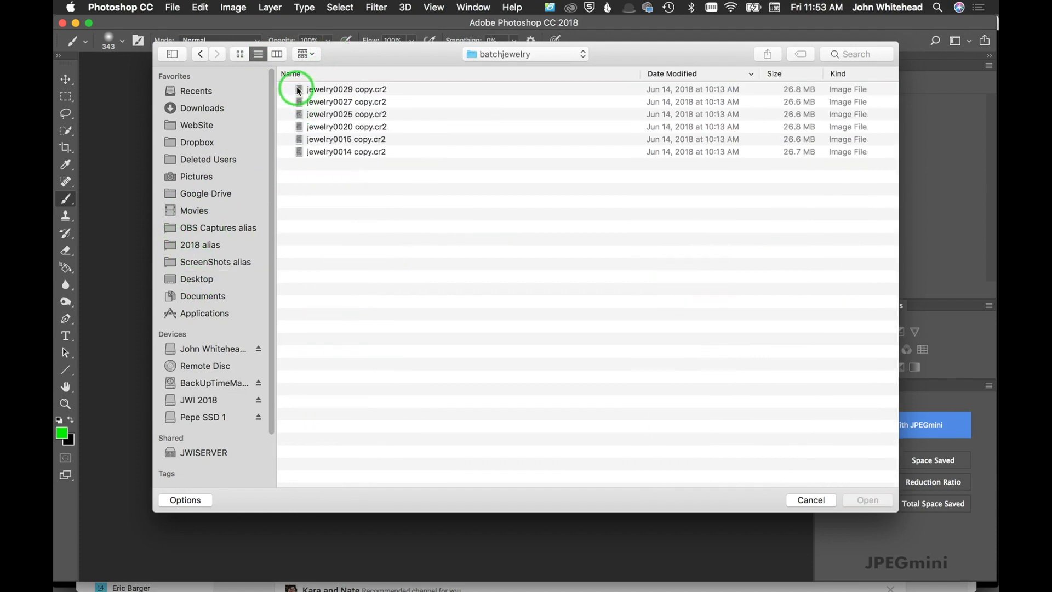
click(300, 90)
double_click(299, 90)
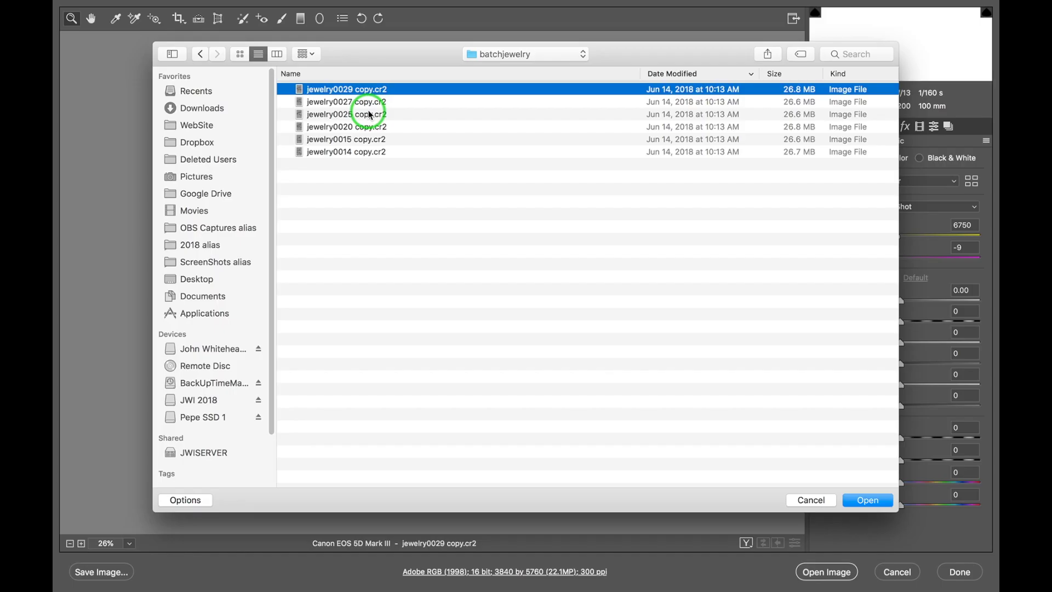
Let Camera Raw load jewelry0029 copy.cr2, then open it as a Photoshop image
key(Escape)
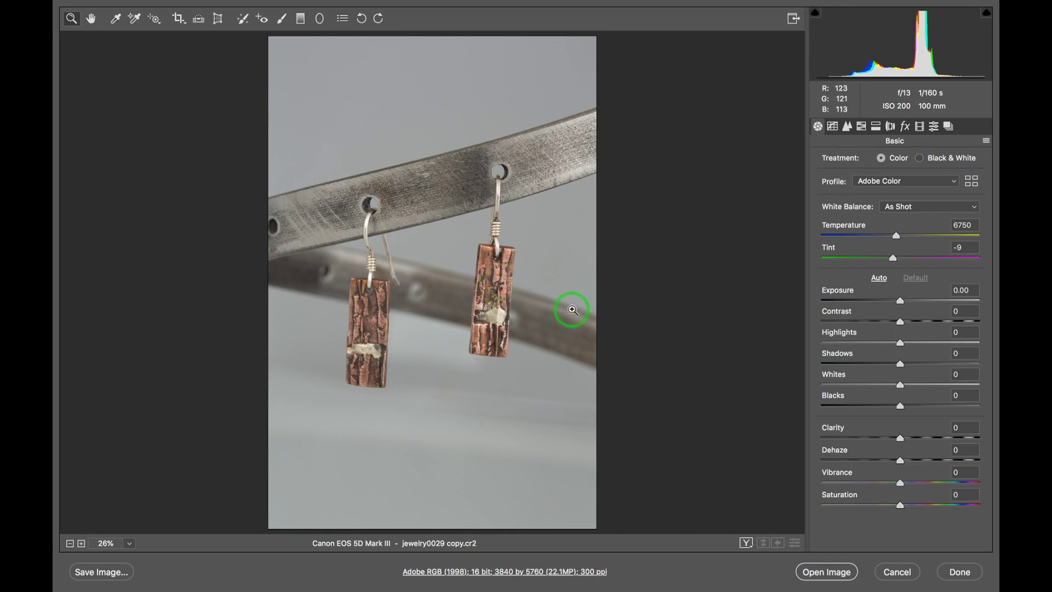
click(824, 570)
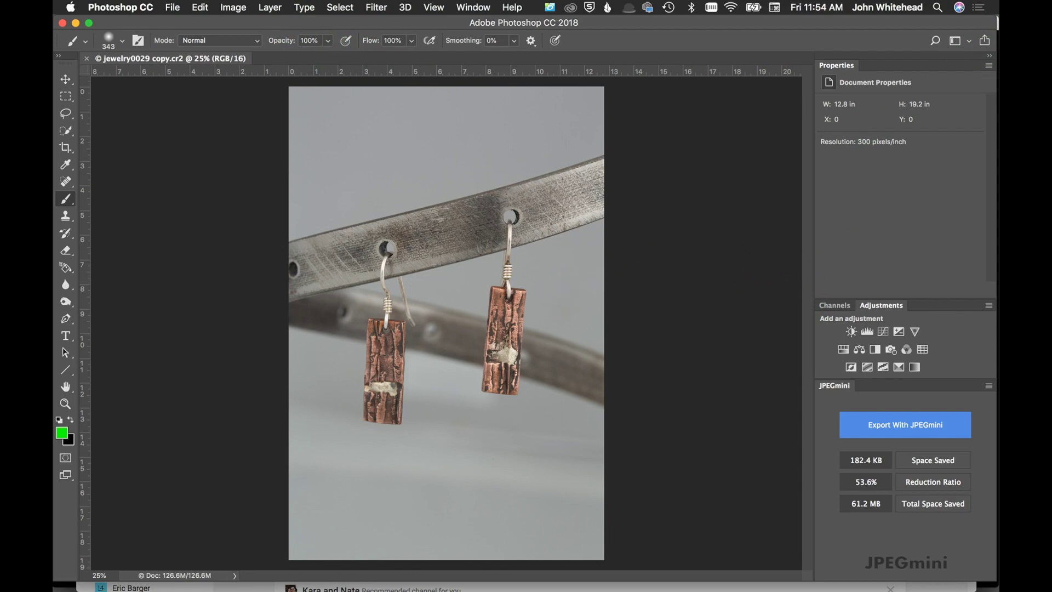
Show the Actions panel with Alt+F9 beside the earring photo
key(alt+F9)
Turn off Button Mode and start recording a new action named 'jewelry tone test'
drag(540, 113, 540, 122)
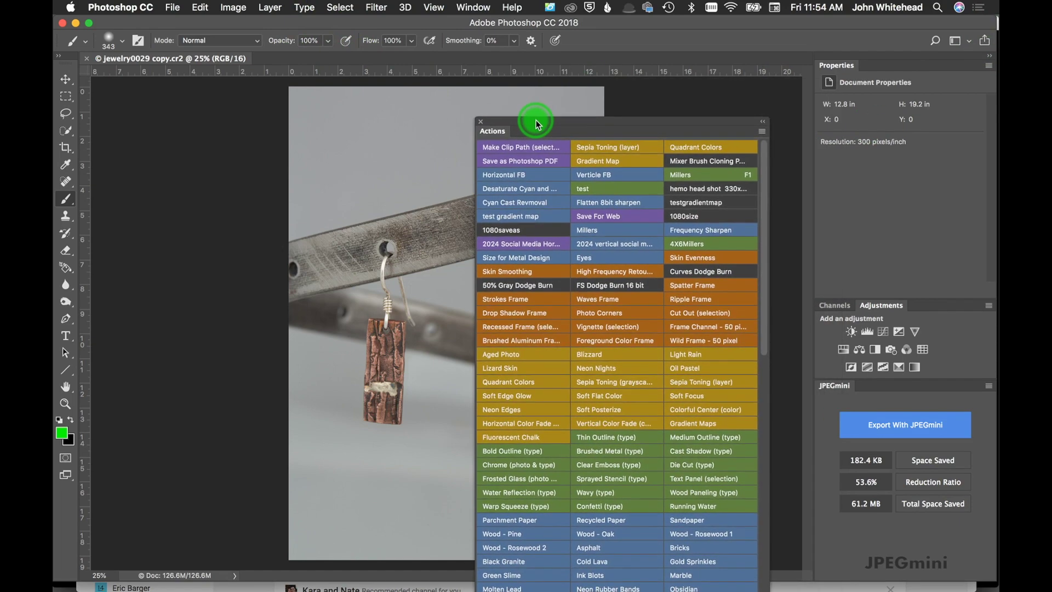
click(762, 132)
click(789, 140)
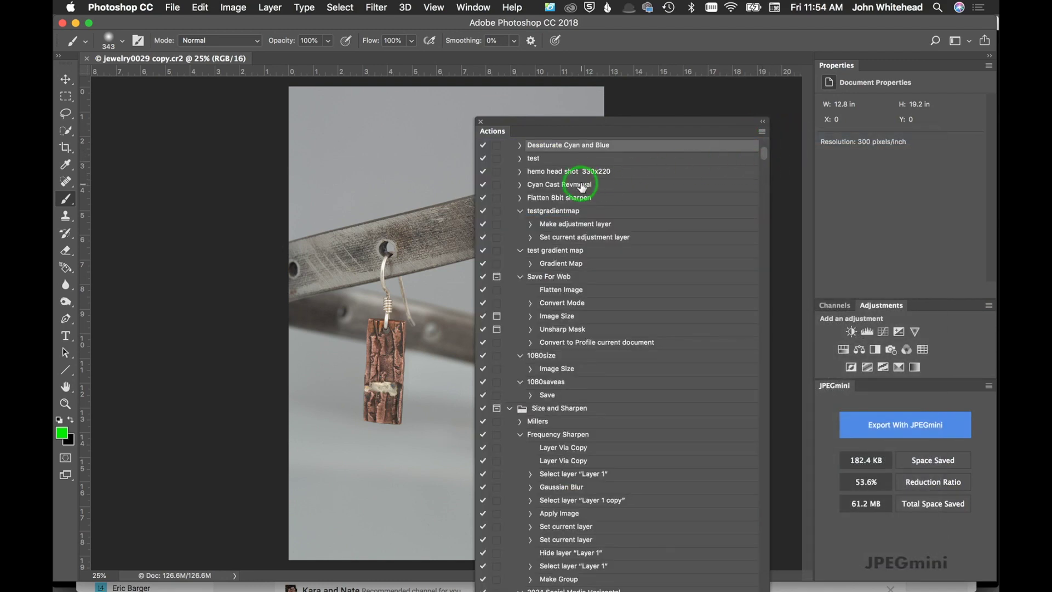
click(762, 132)
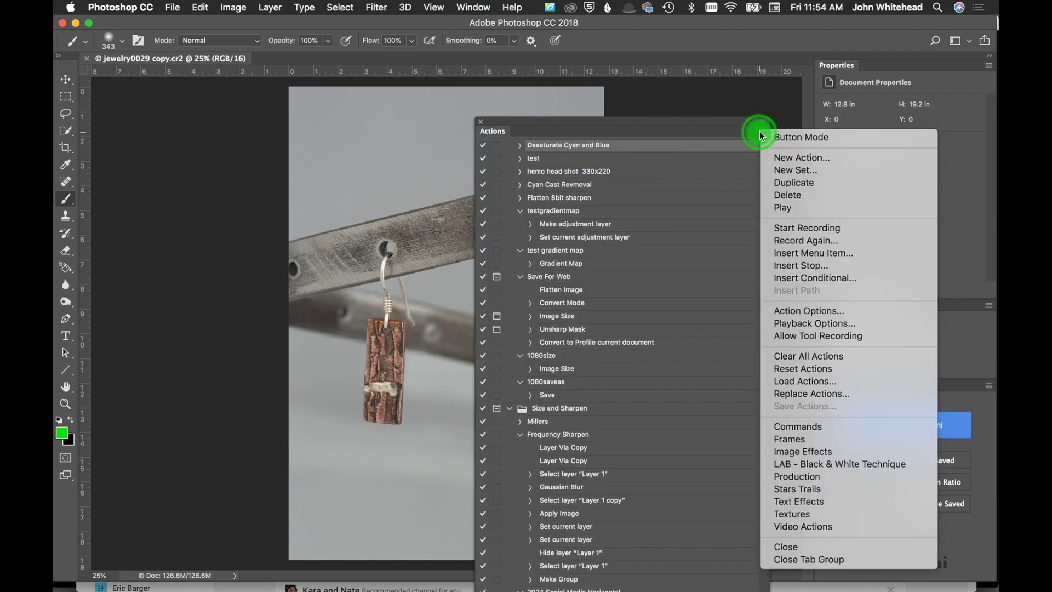
click(789, 159)
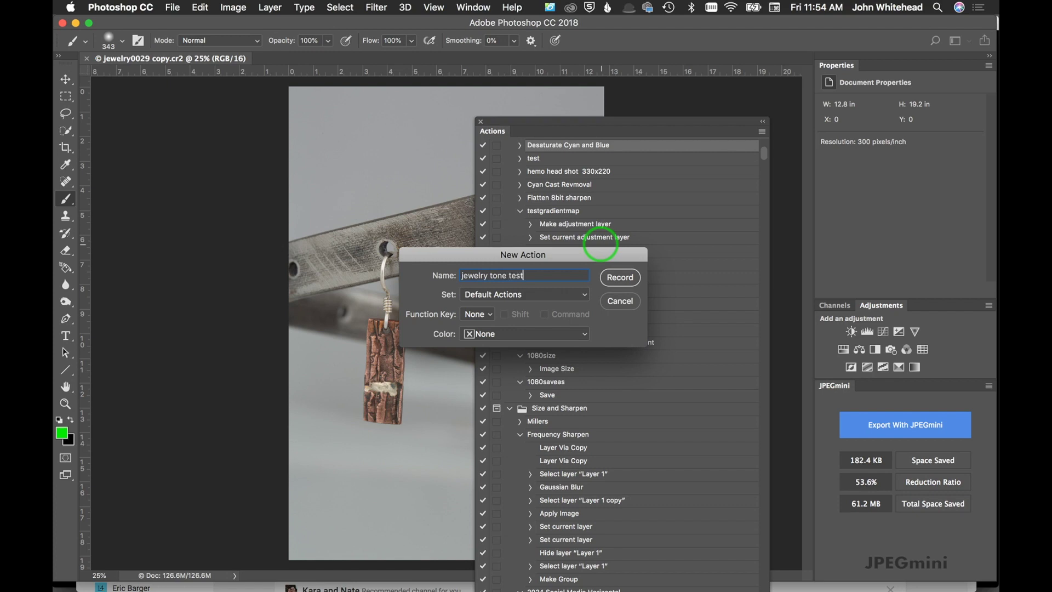
click(620, 278)
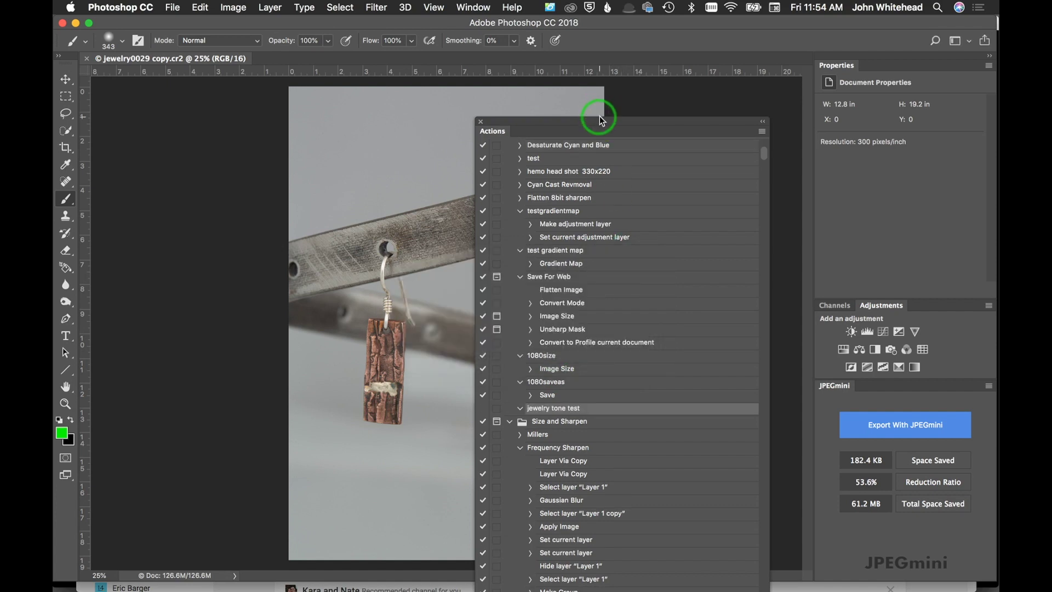
drag(599, 122, 904, 105)
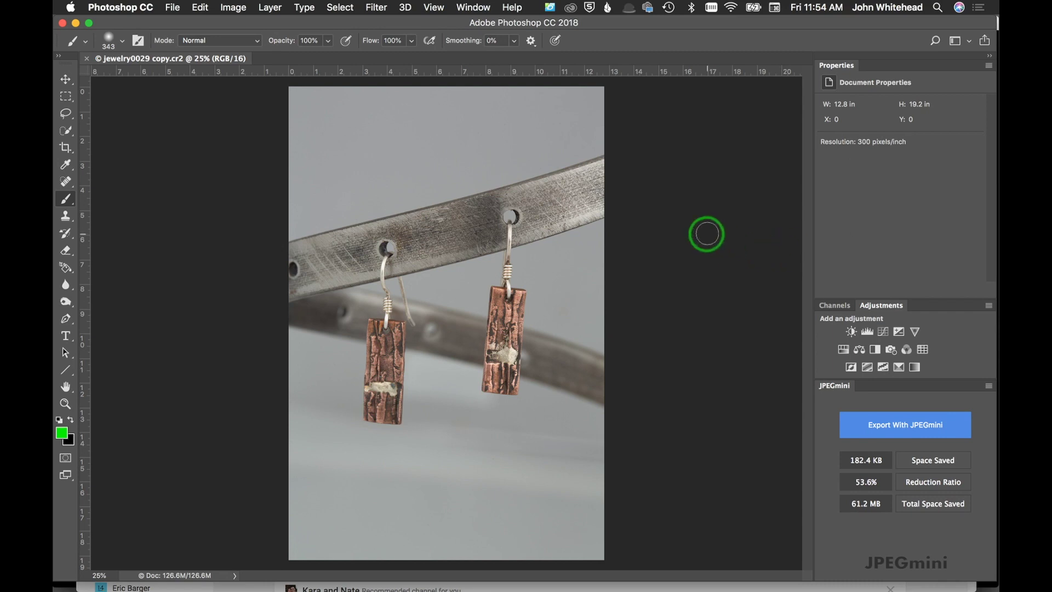
Add a Hue/Saturation layer that strongly desaturates the Cyans and Blues
click(843, 350)
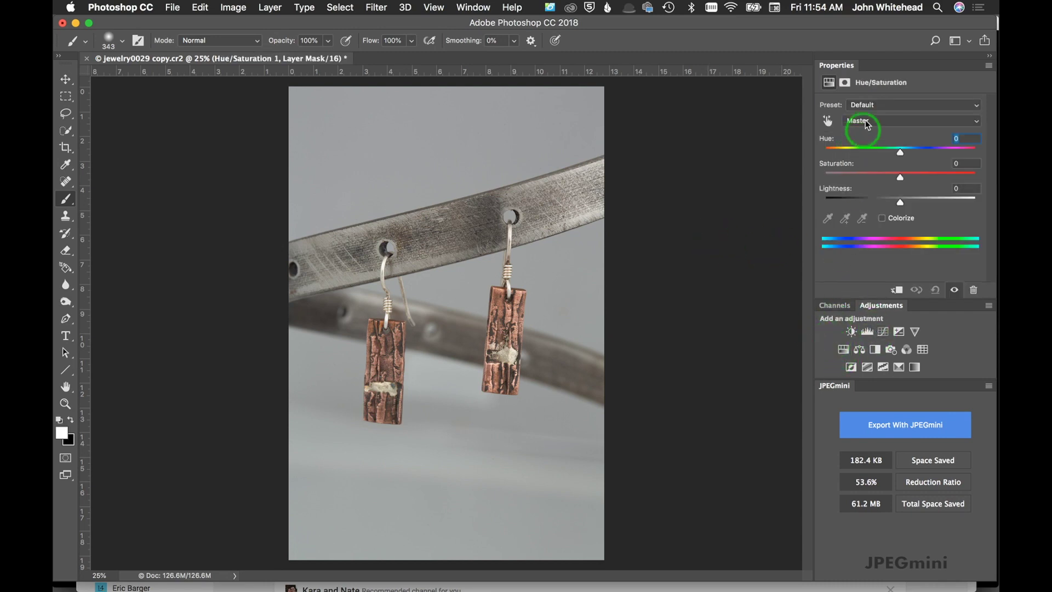
click(866, 120)
click(872, 159)
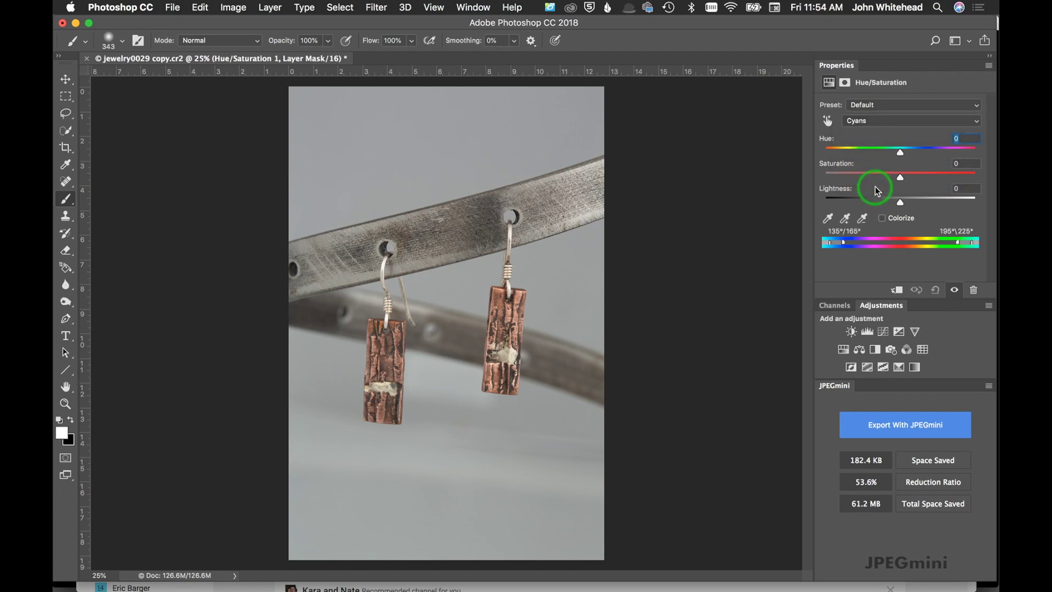
drag(859, 174, 850, 177)
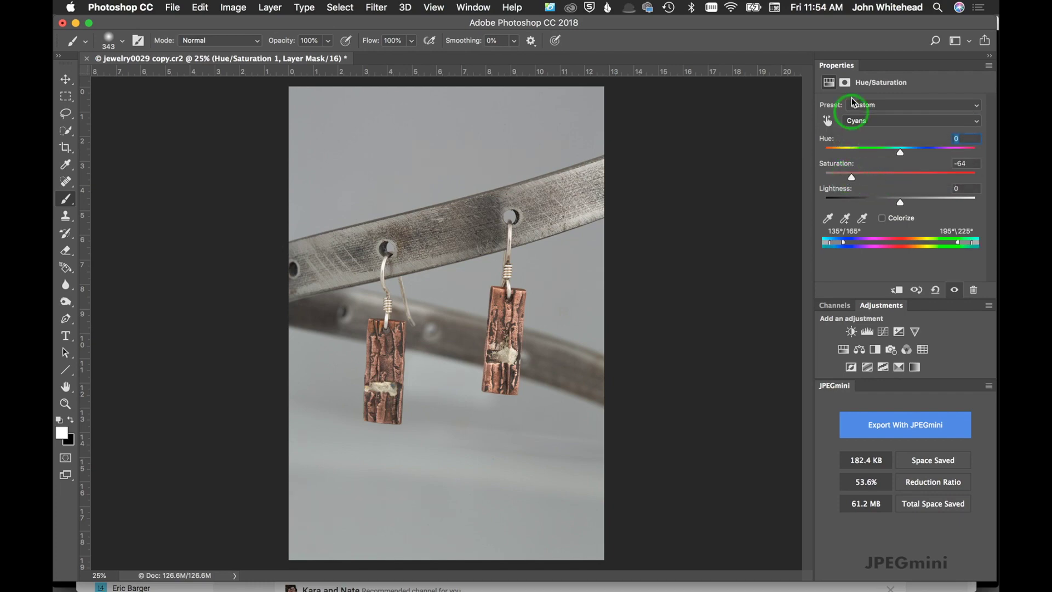
click(855, 120)
click(860, 129)
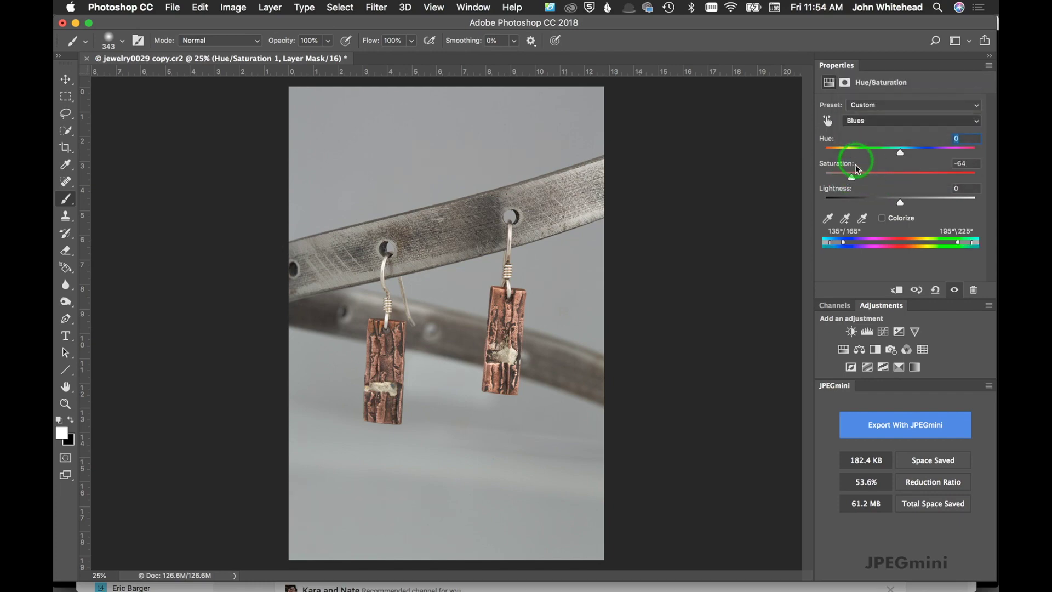
click(849, 177)
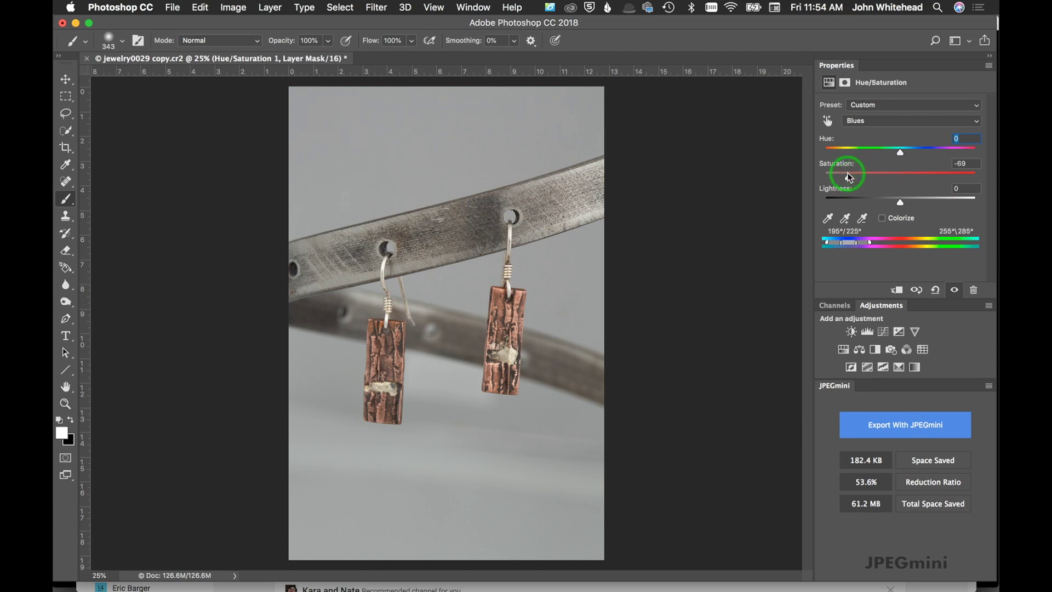
drag(849, 177, 847, 177)
Add a Curves layer with a midpoint lift and the black point moved slightly in
click(883, 332)
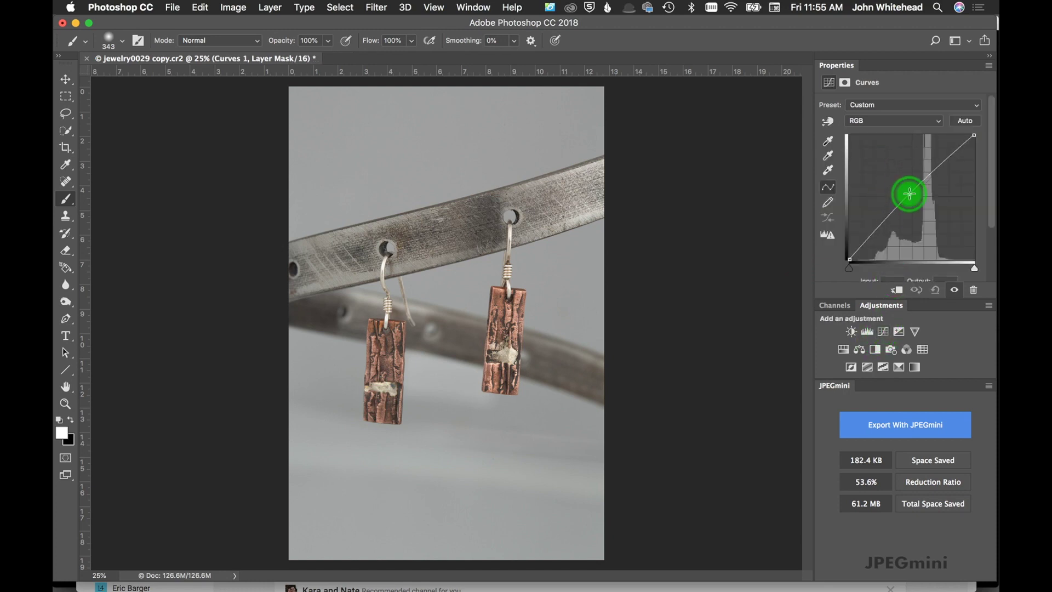
click(909, 193)
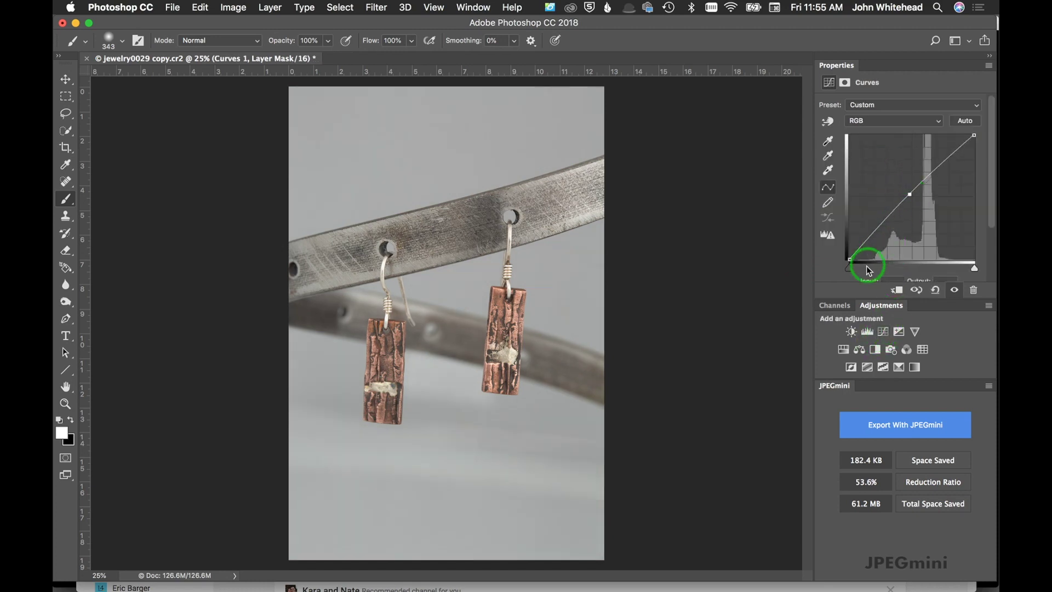
drag(850, 273, 853, 269)
Flatten the adjustment layers and convert the photo to 8 Bits/Channel
click(232, 8)
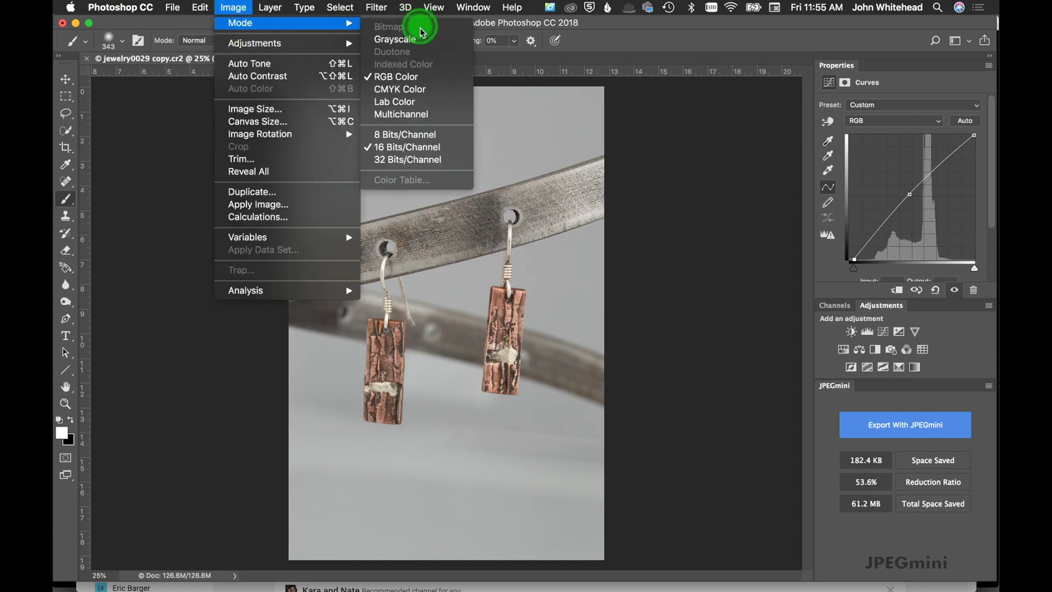
mouse_move(270, 8)
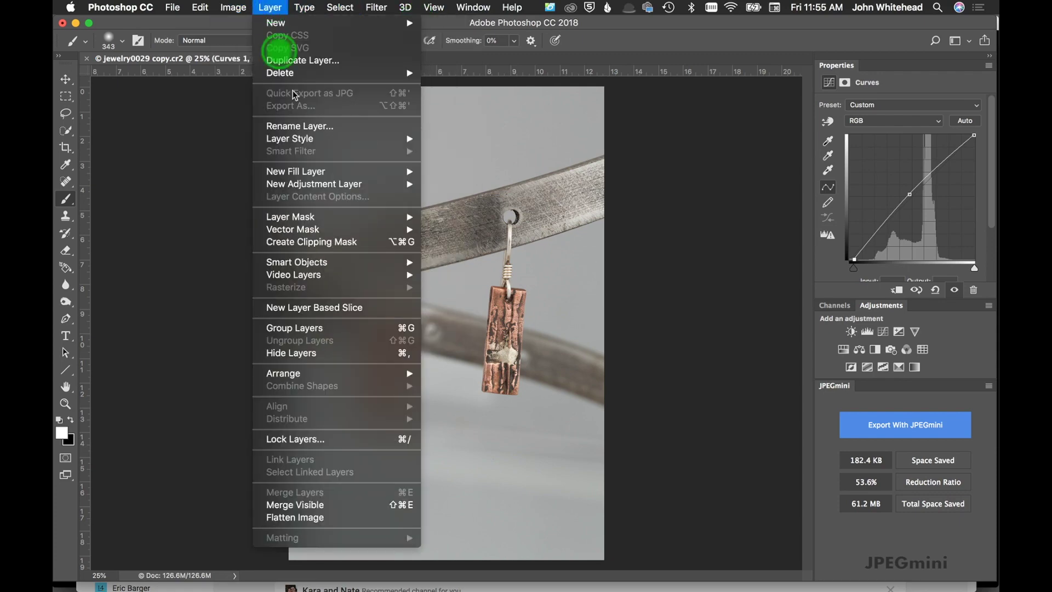
click(296, 519)
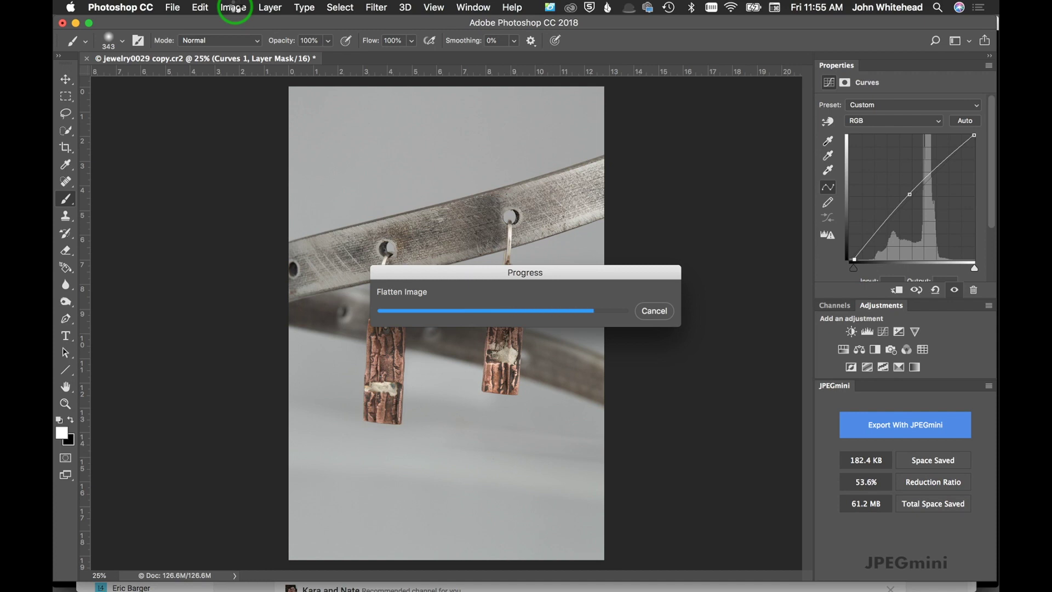
click(233, 8)
mouse_move(241, 22)
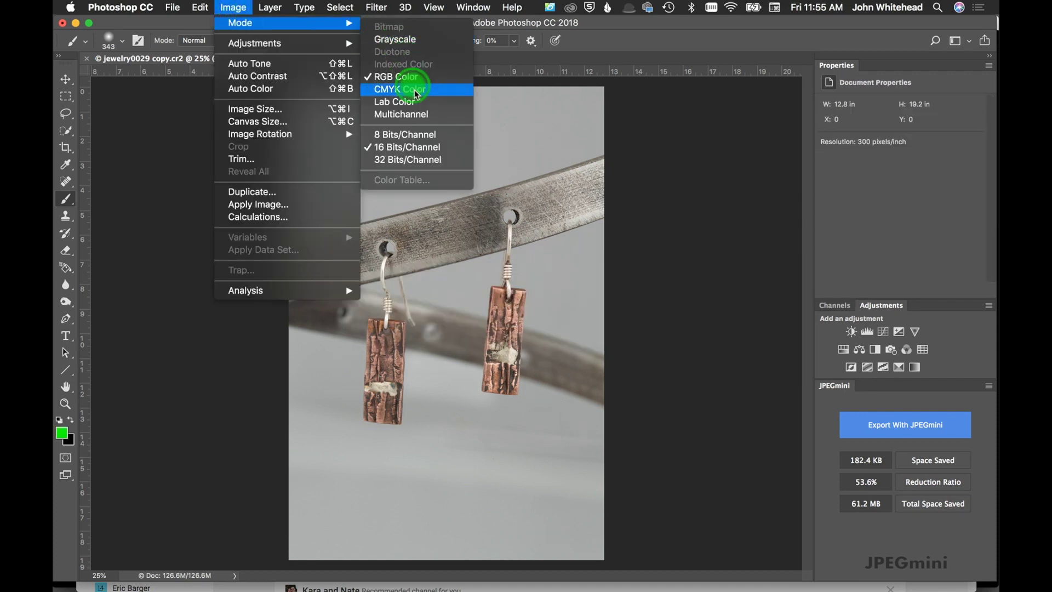
click(411, 141)
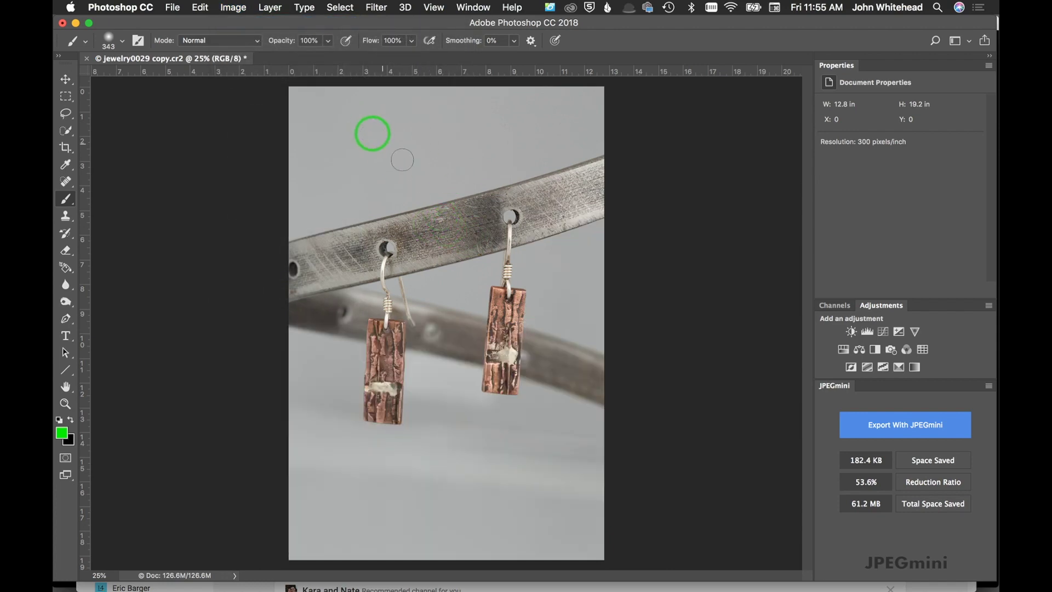
click(236, 8)
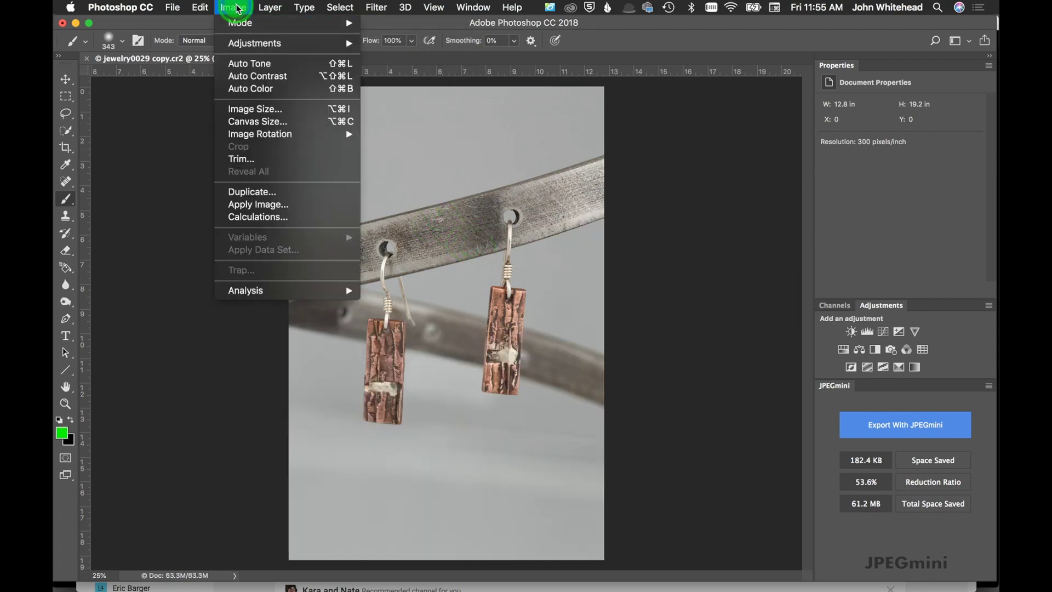
click(253, 108)
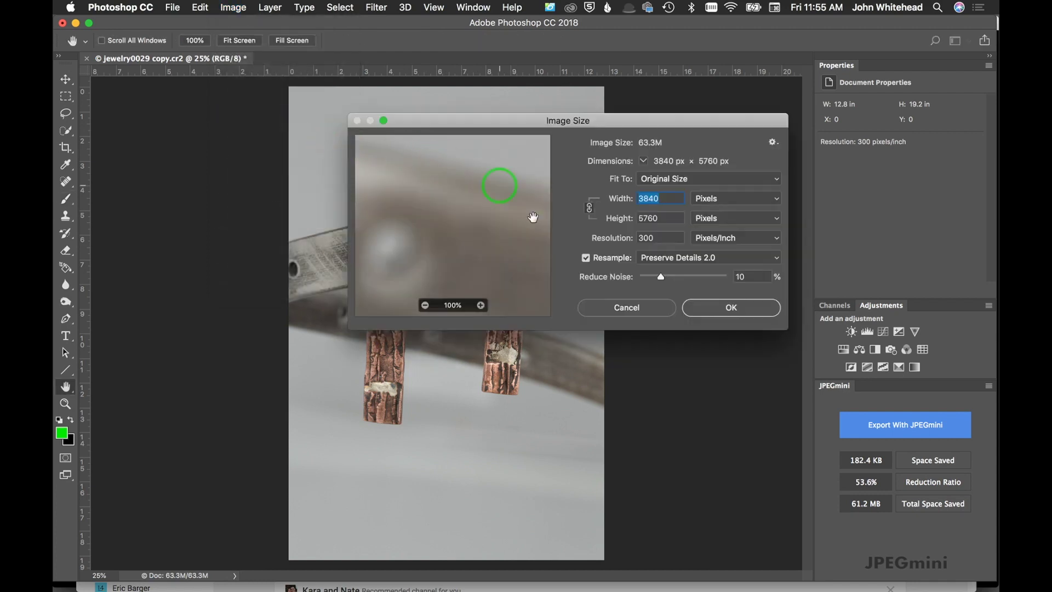
Resize the image to 1000 px tall (667 × 1000) with Automatic resampling
click(649, 218)
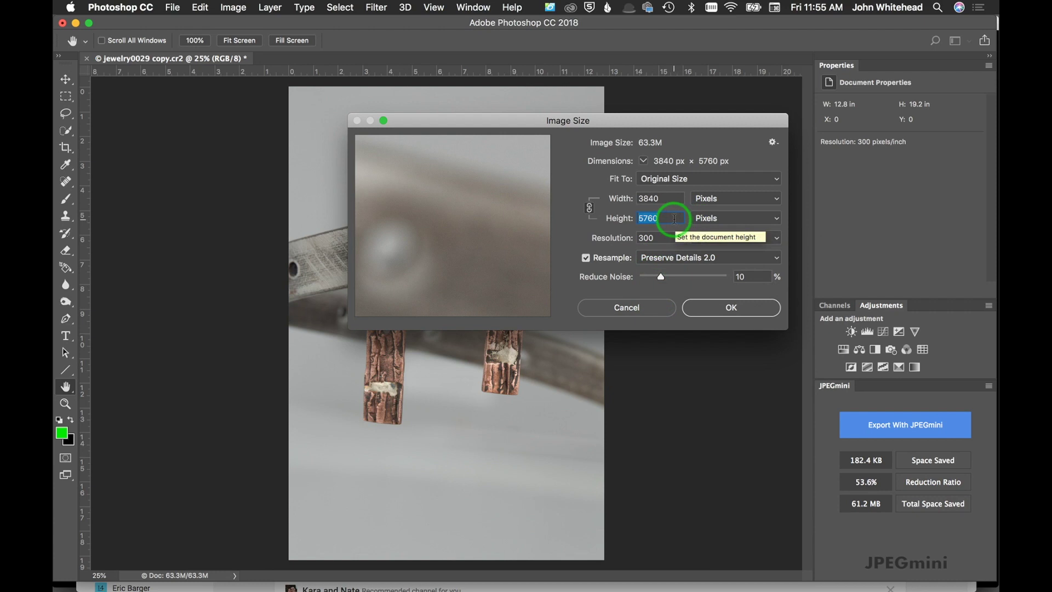
text(100)
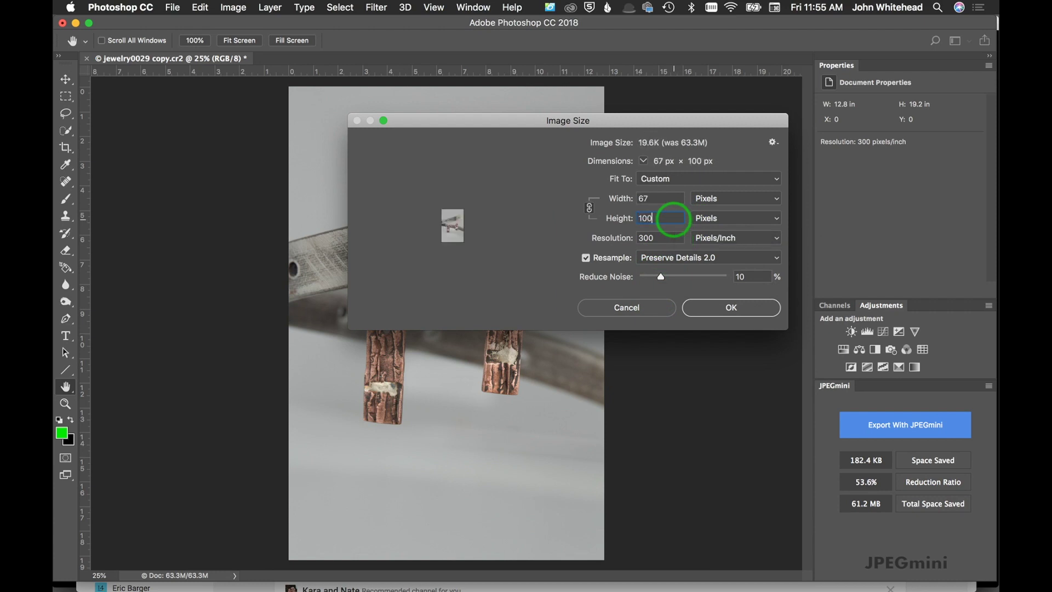
text(0)
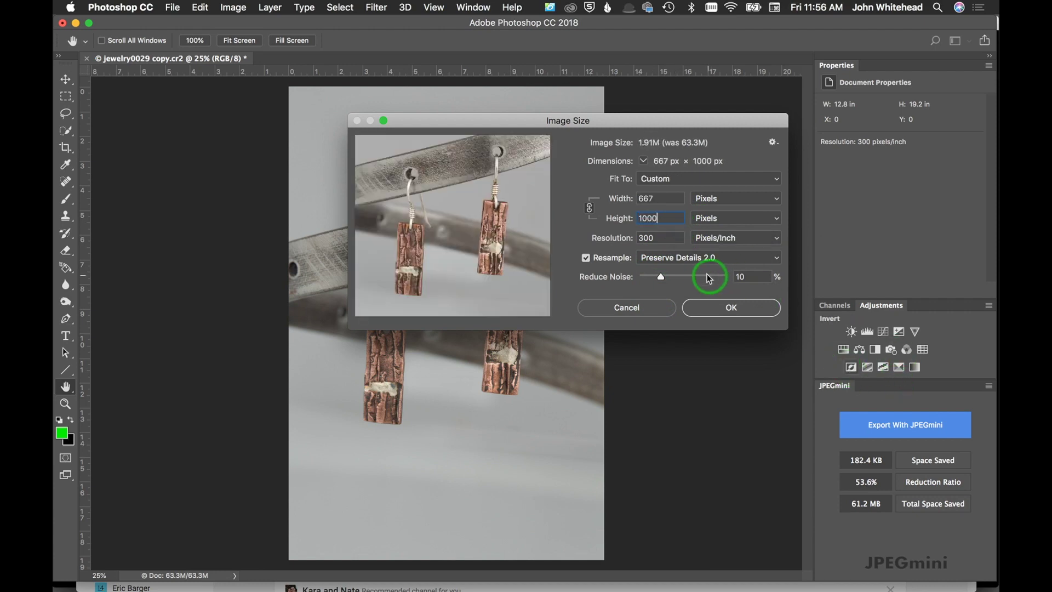
click(701, 260)
click(751, 227)
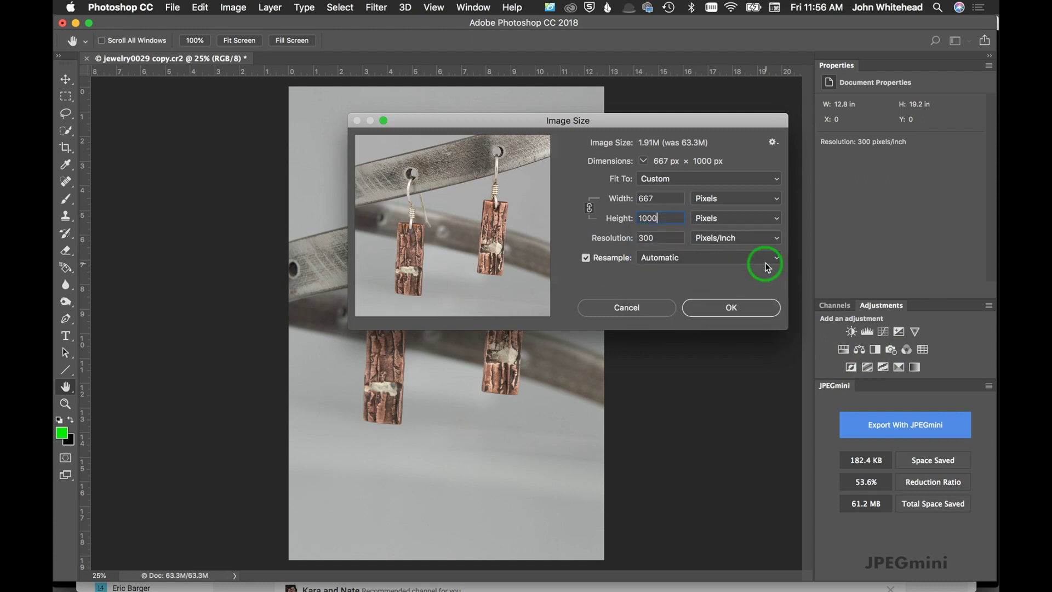
click(733, 311)
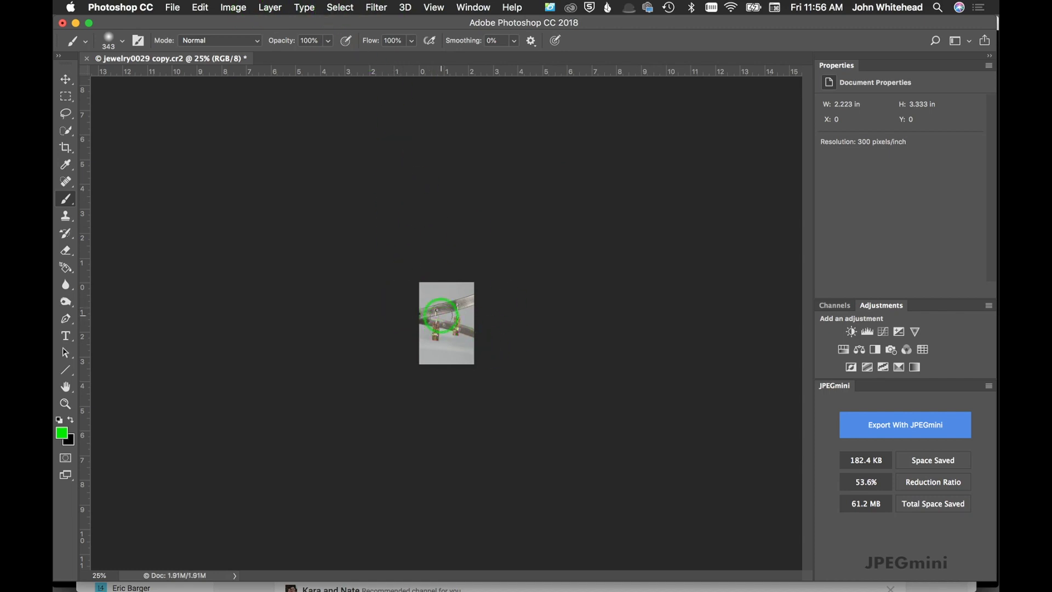
Zoom the earring photo in to 100%
key(super+equal)
key(super+equal)
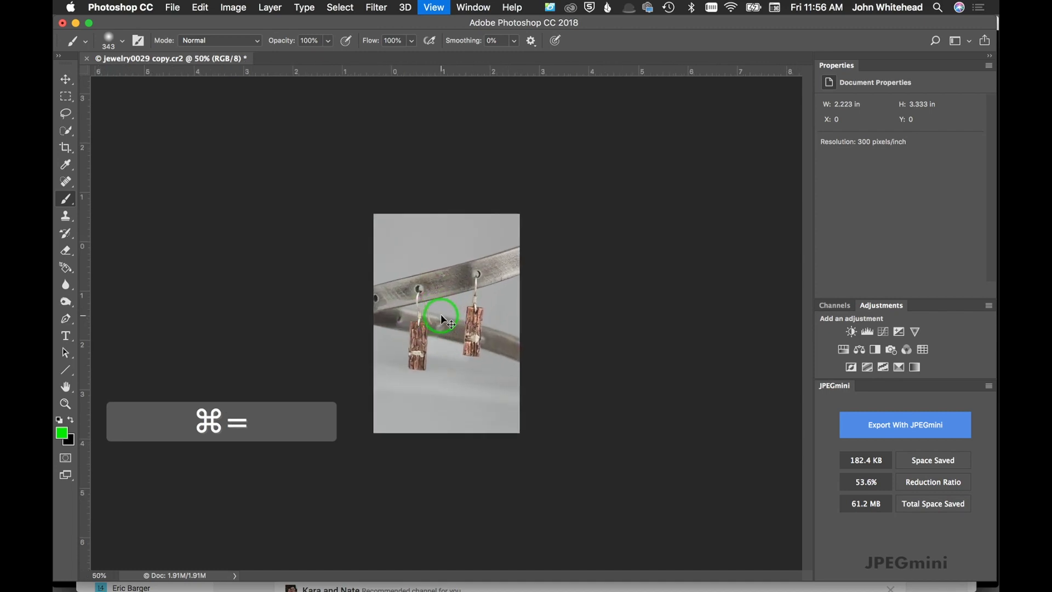
key(super+equal)
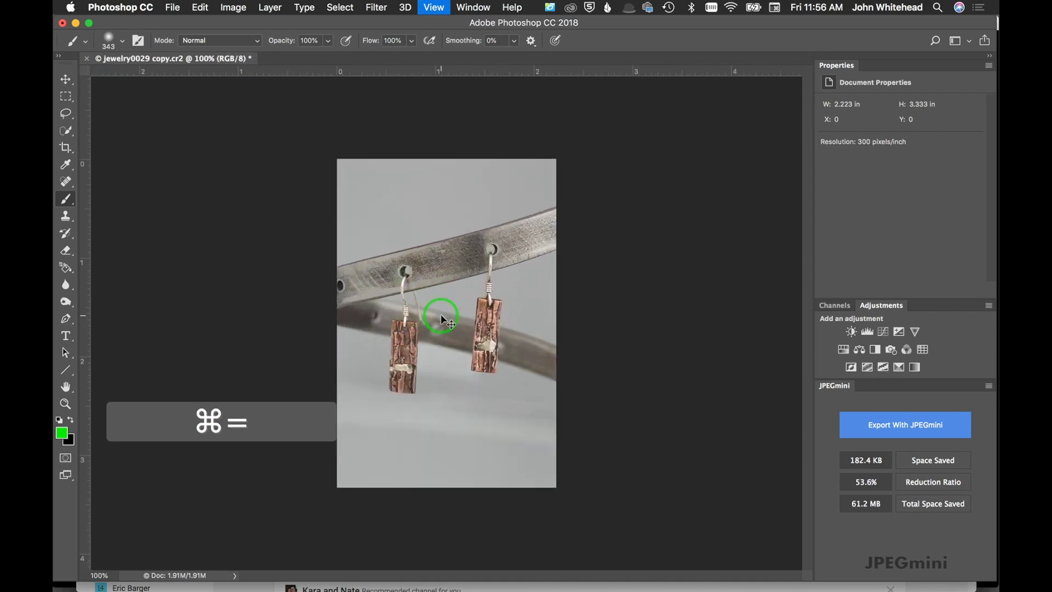
click(383, 6)
Apply Unsharp Mask with amount 30%, radius 1.0 px and threshold 3
mouse_move(406, 235)
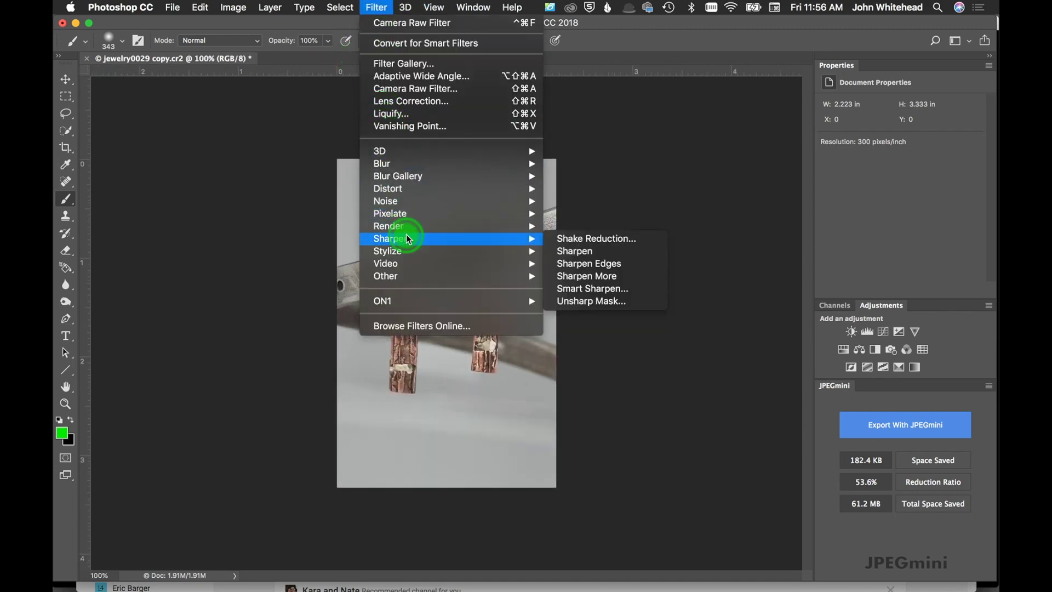
click(608, 300)
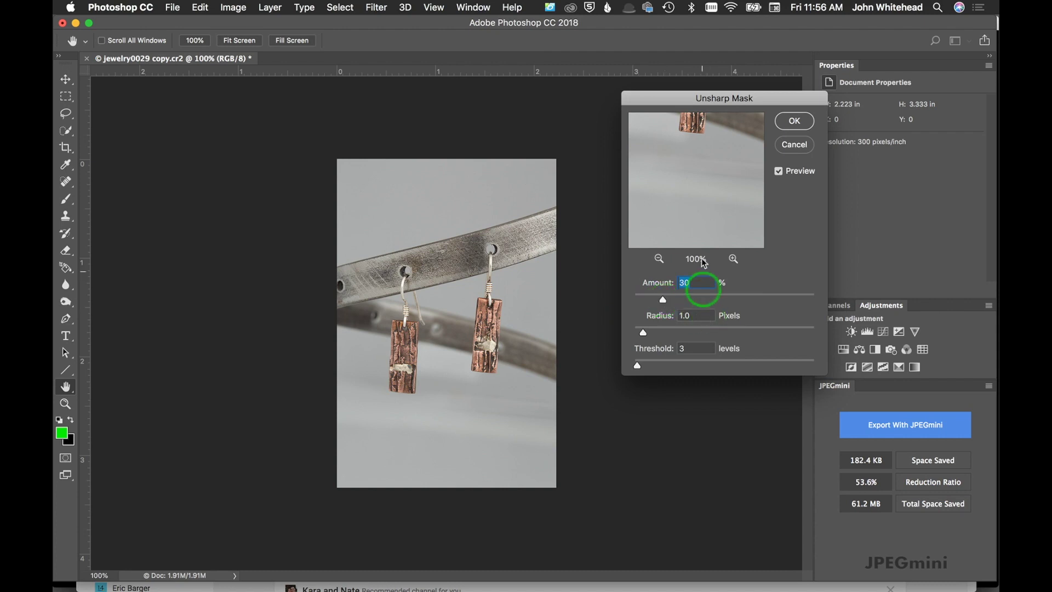
click(794, 120)
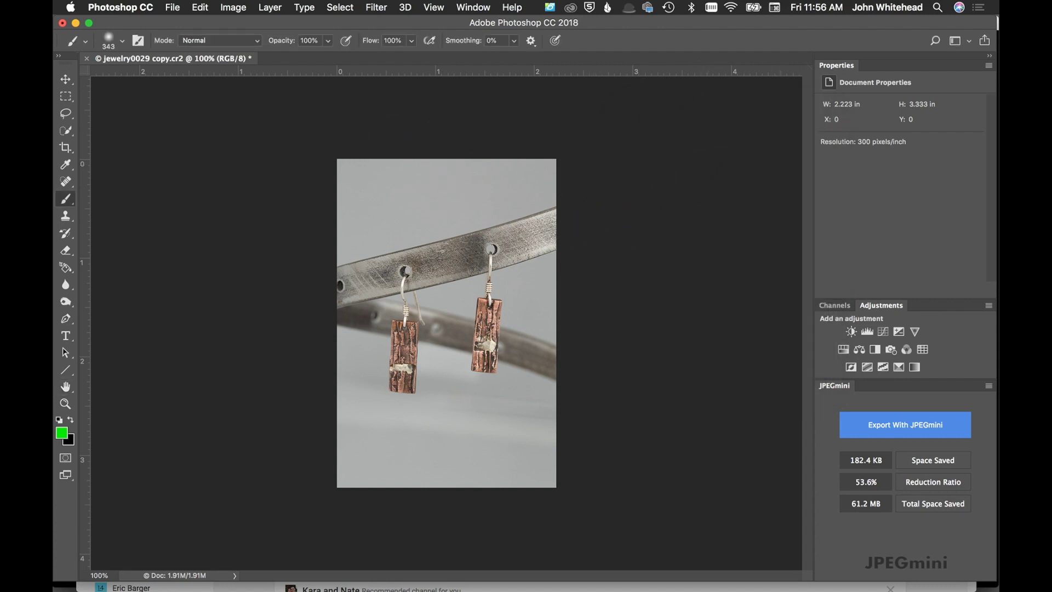
key(alt+F9)
Stop recording the jewelry tone test action
drag(517, 65, 491, 66)
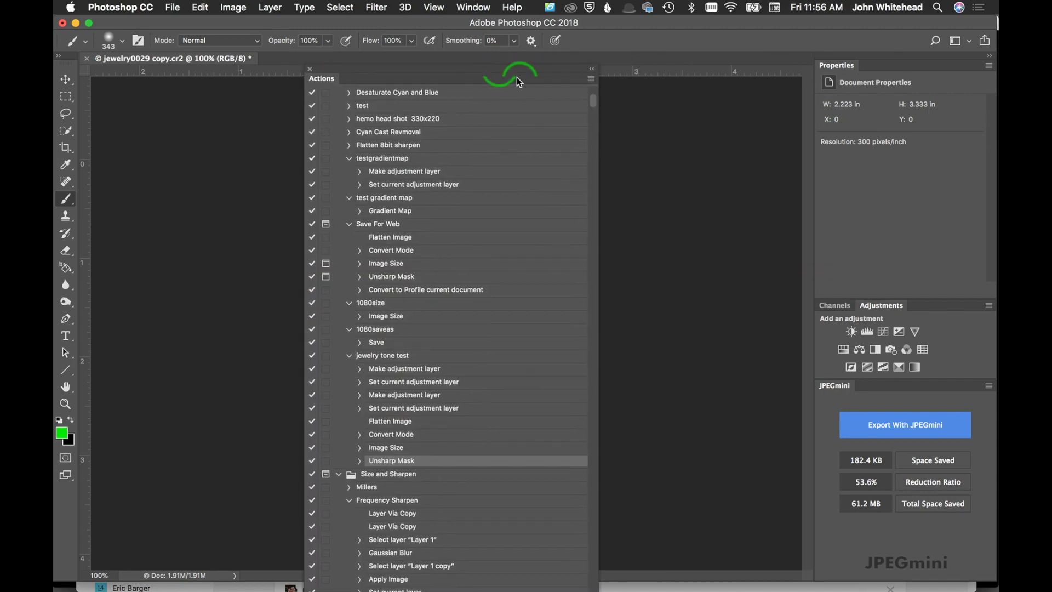
click(592, 78)
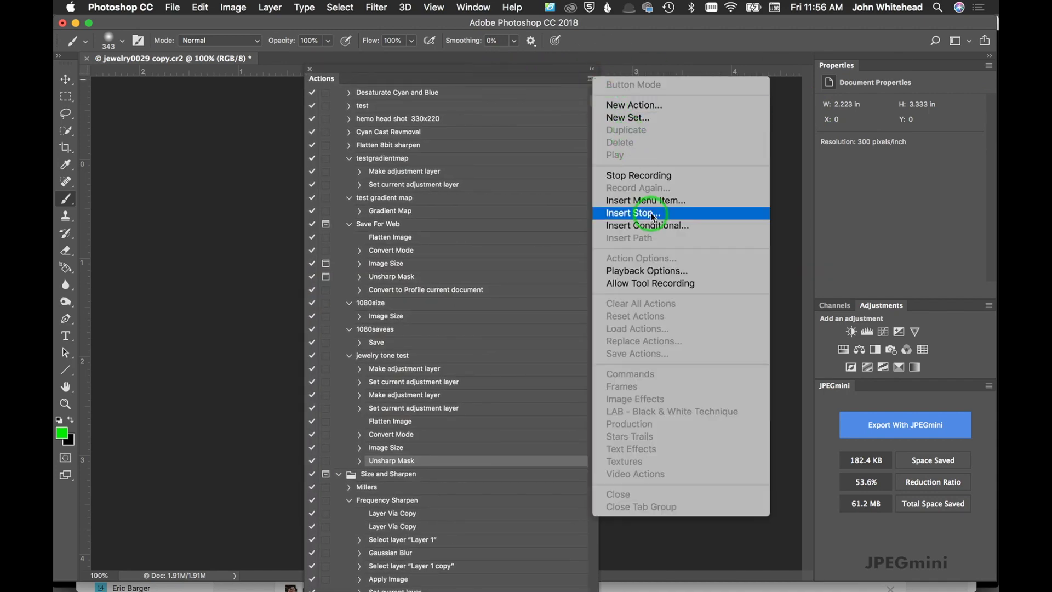
click(642, 174)
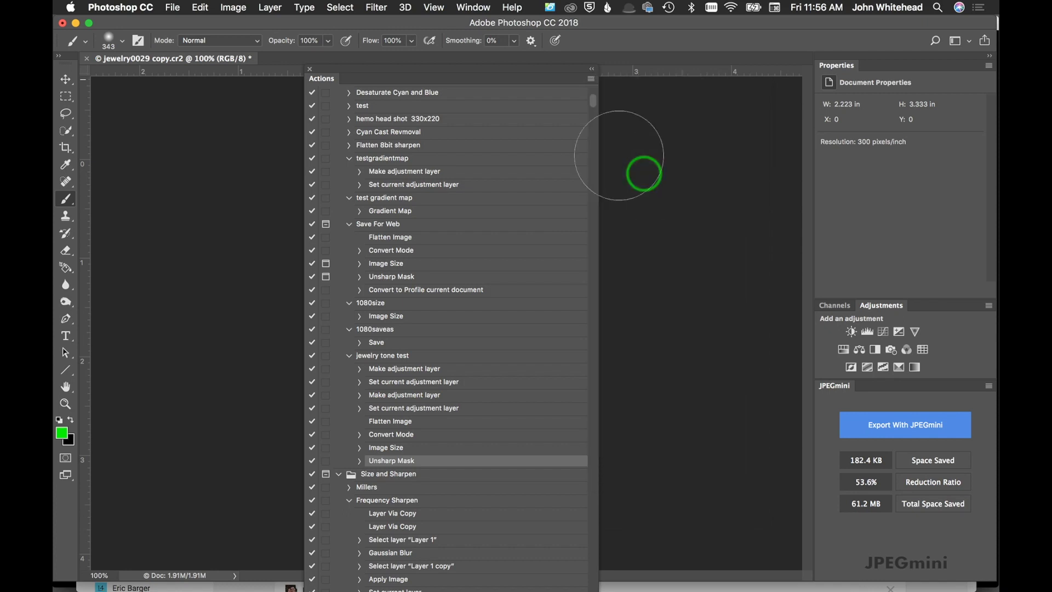
Close the Actions panel and close jewelry0029 copy.cr2 without saving
click(590, 82)
click(553, 70)
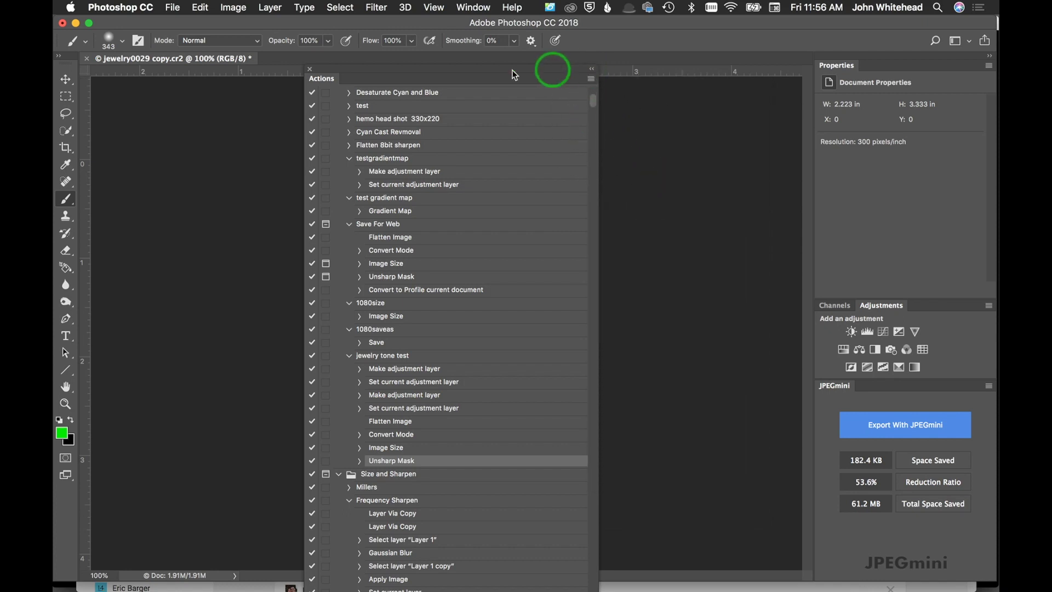
click(309, 69)
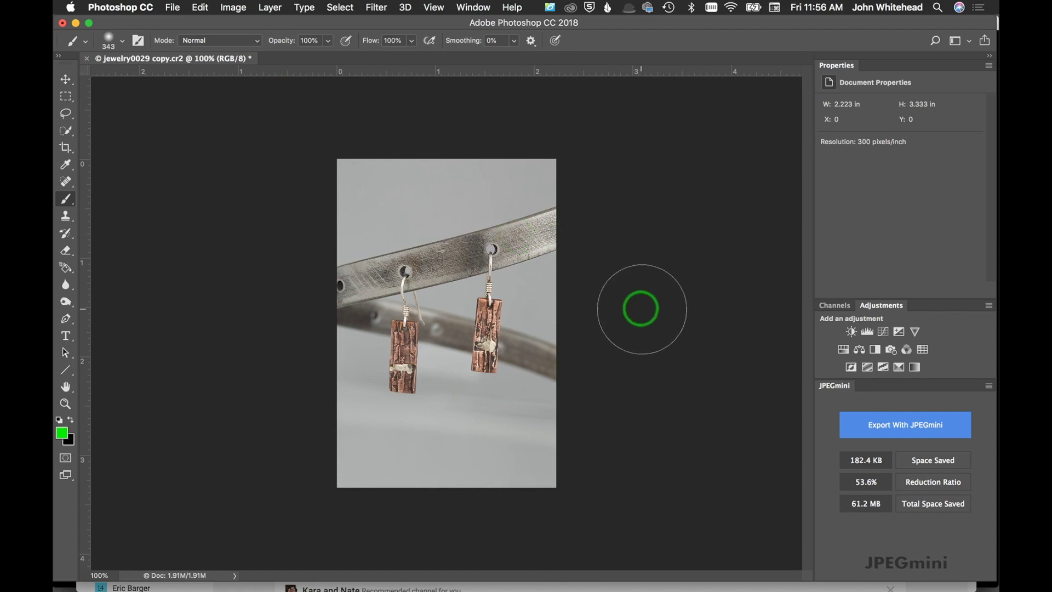
key(super+w)
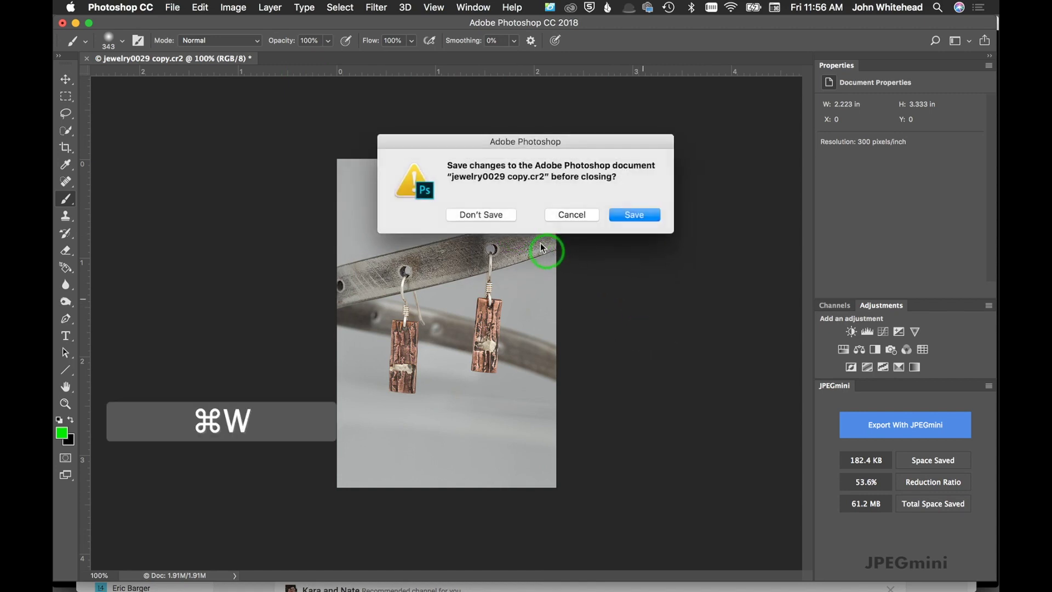
click(480, 215)
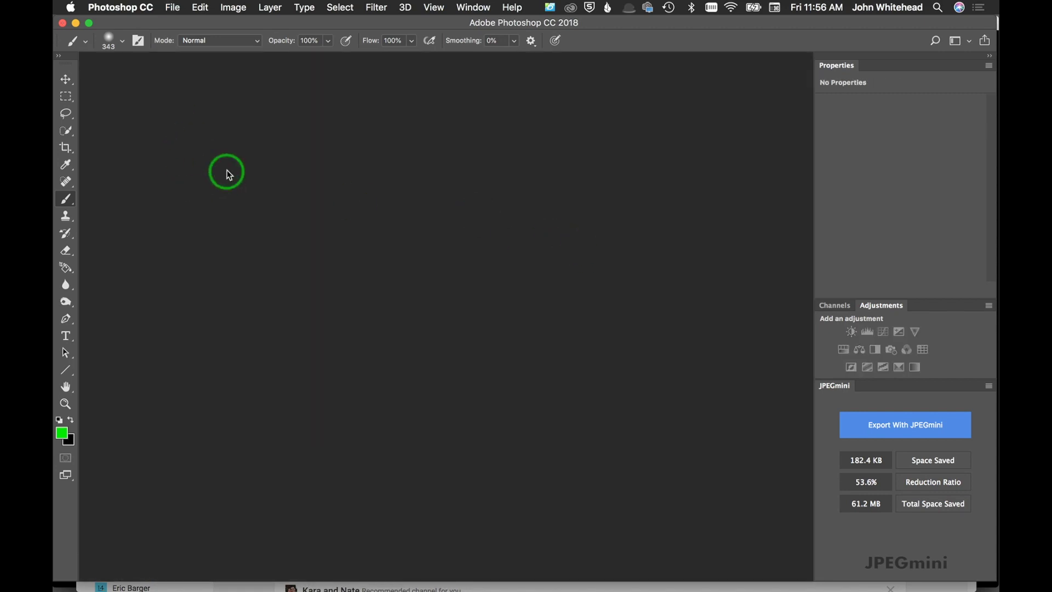
Launch File > Scripts > Image Processor to batch-process a folder of images
click(174, 7)
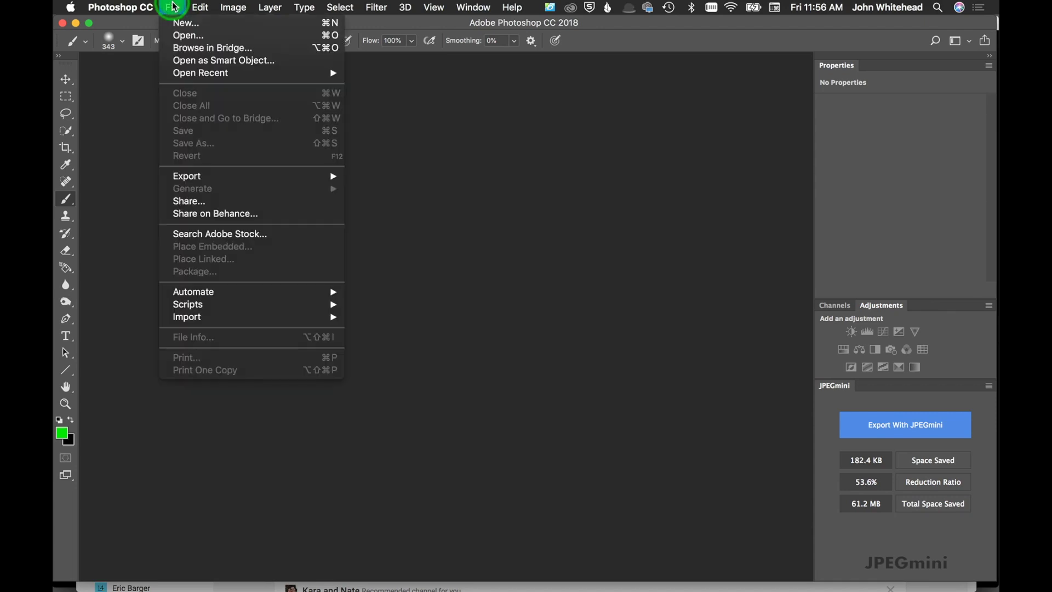
mouse_move(209, 301)
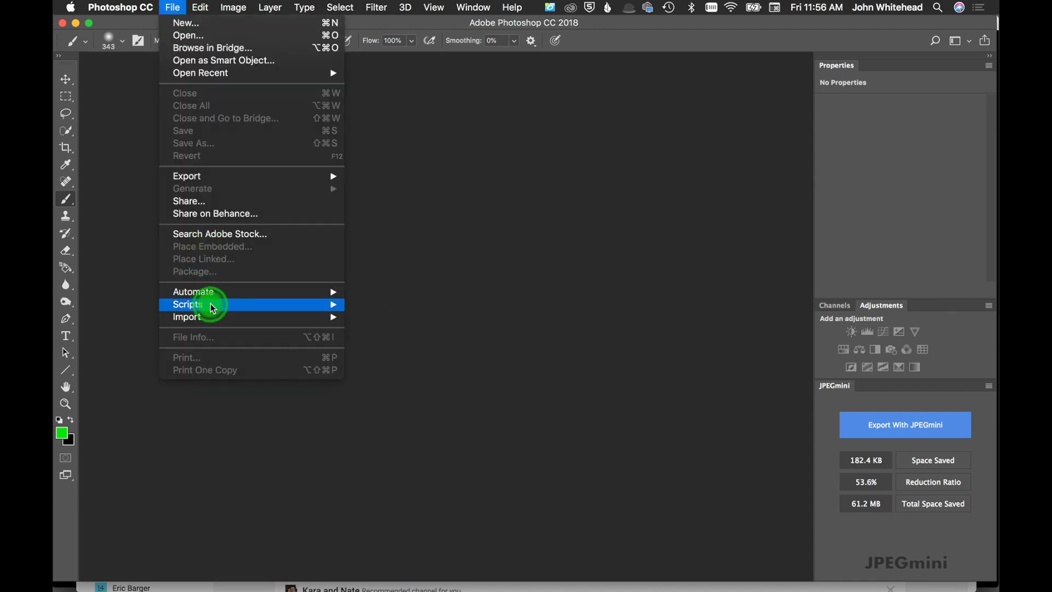
click(413, 306)
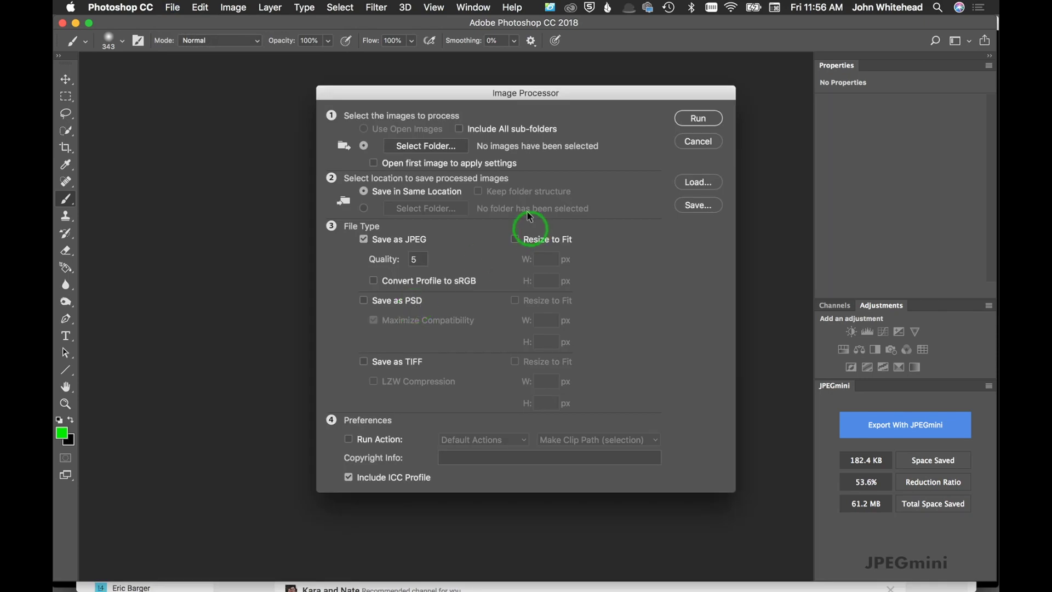
Choose the batchjewelry folder as the Image Processor's source folder
click(430, 145)
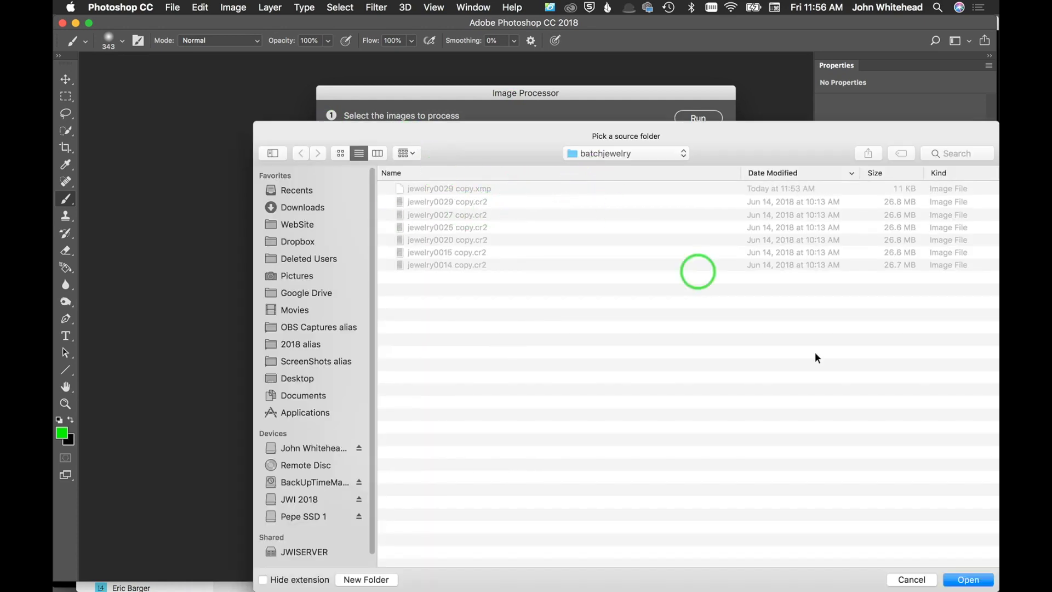
click(968, 580)
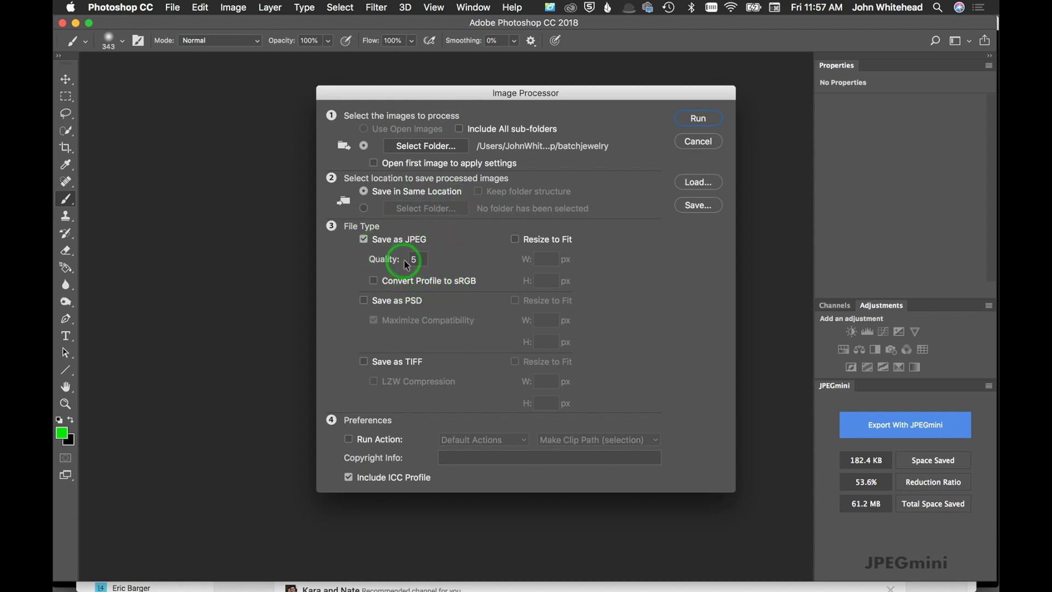
Save as JPEG at quality 10, convert to sRGB, leave Resize to Fit off, and enable Run Action
click(414, 258)
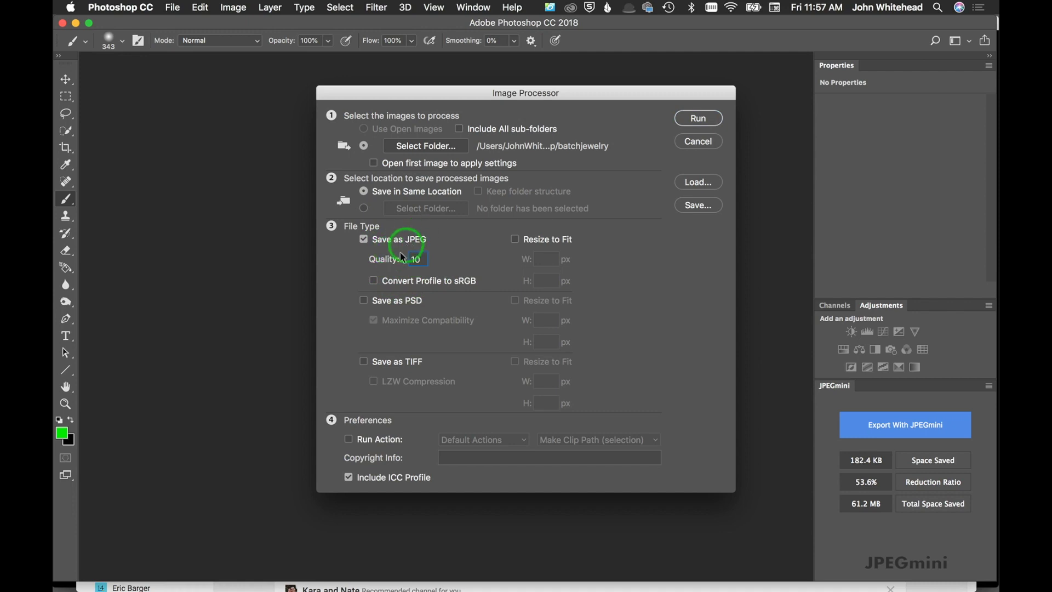
click(383, 286)
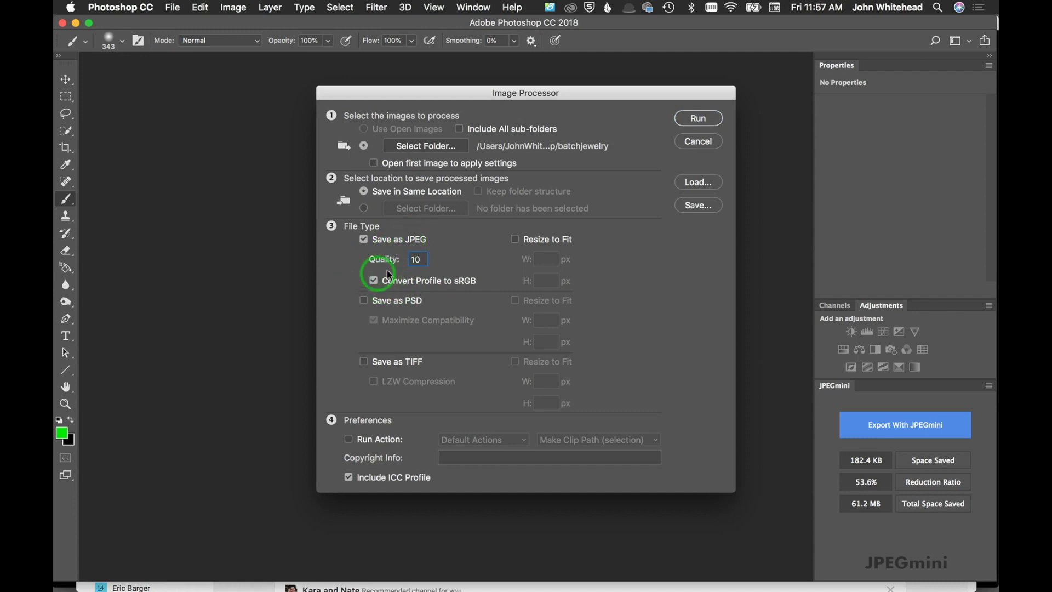
click(515, 239)
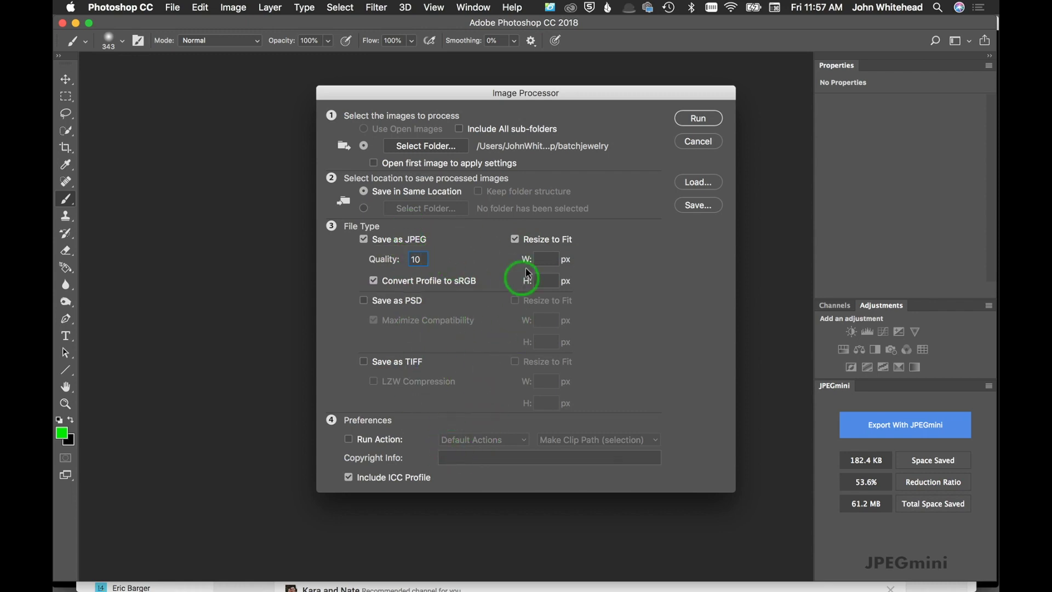
click(515, 240)
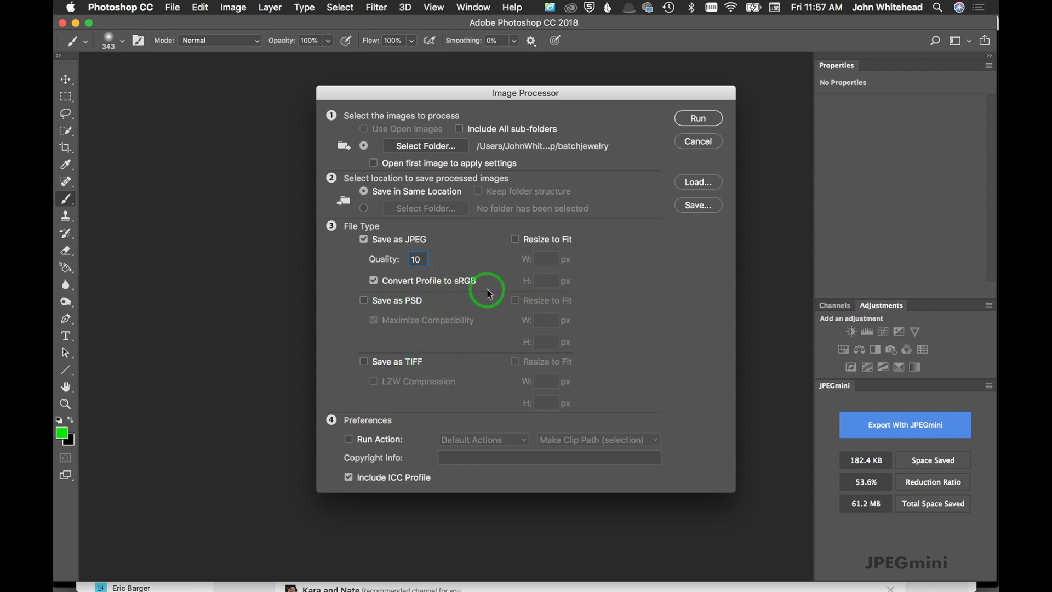
click(348, 440)
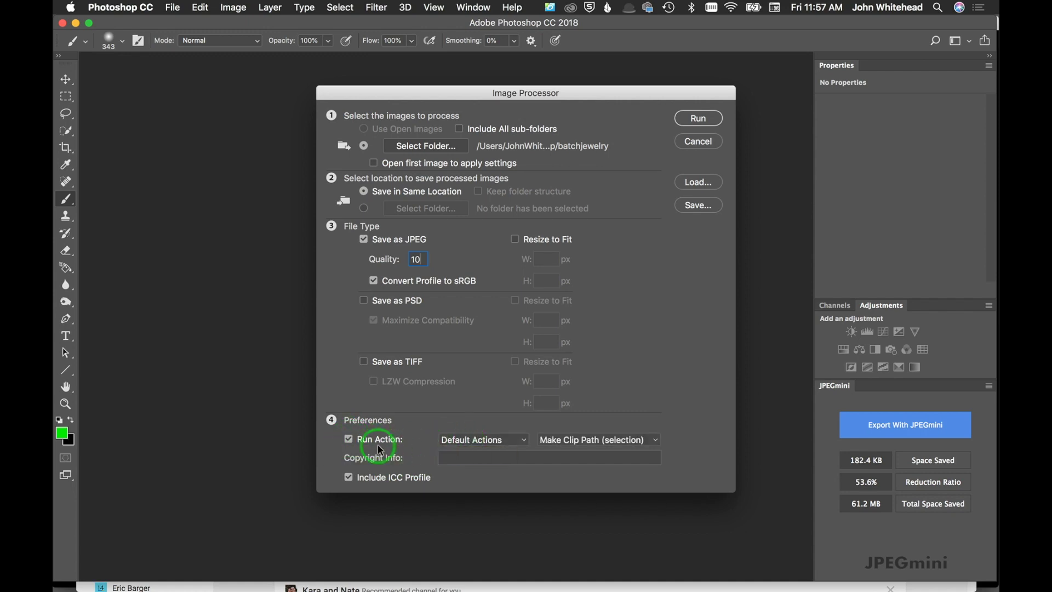
Run the batch using the 'jewelry tone test' action from the Default Actions set
click(523, 440)
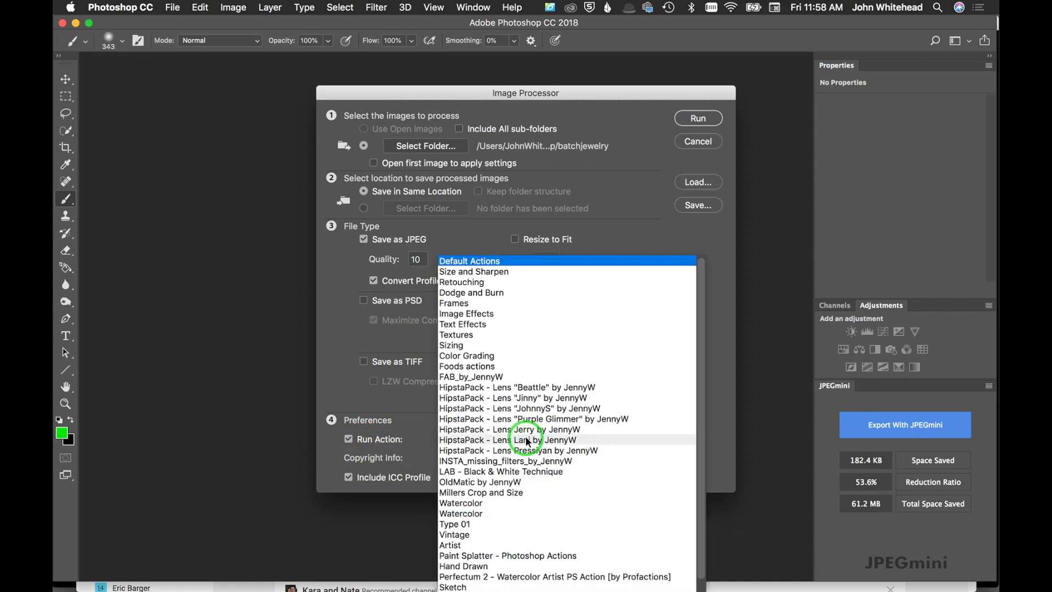
click(513, 262)
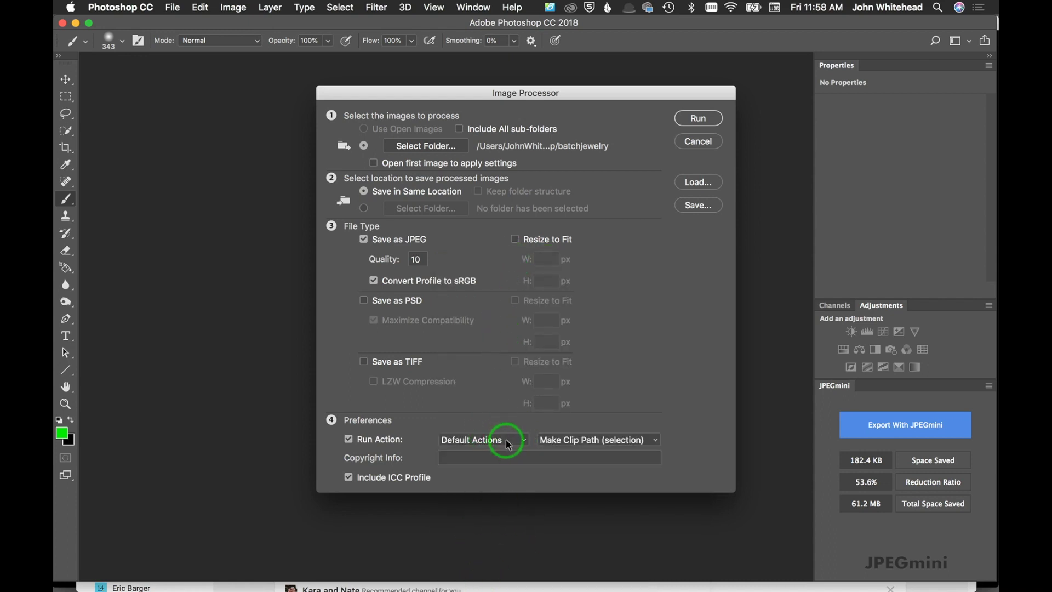
click(652, 441)
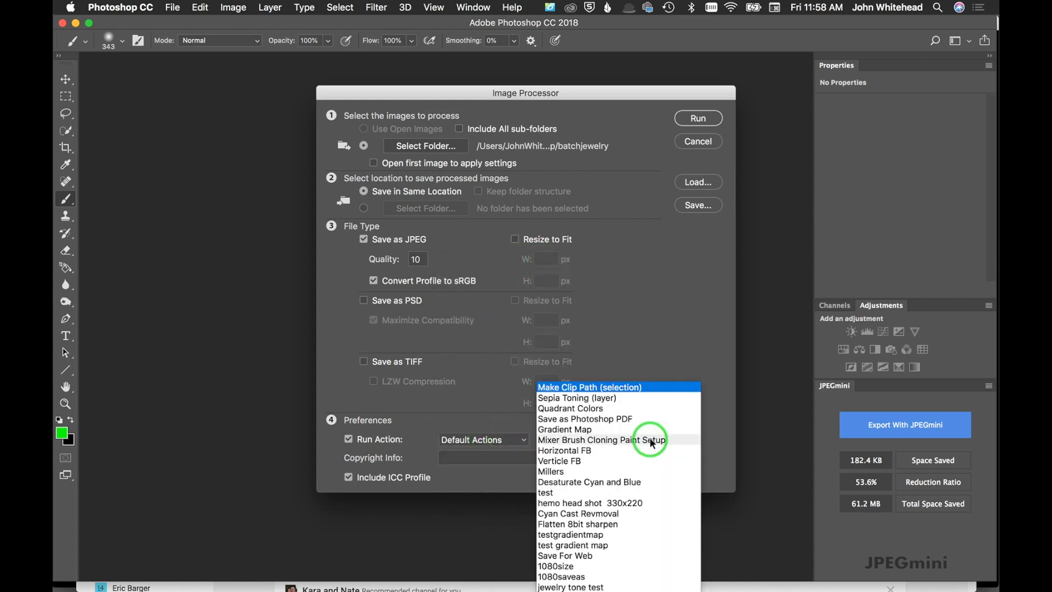
click(627, 587)
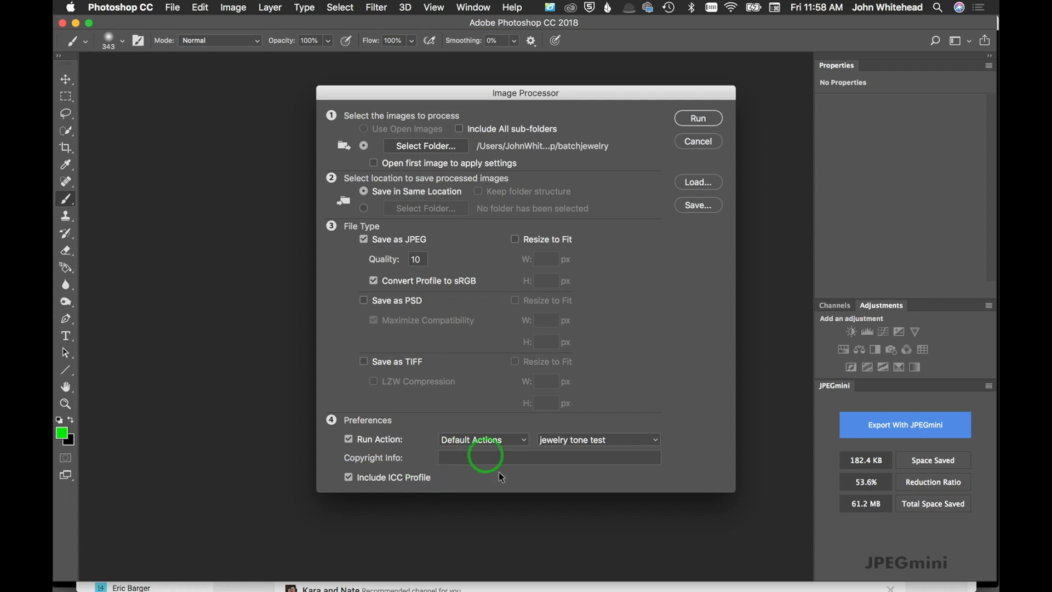
click(705, 124)
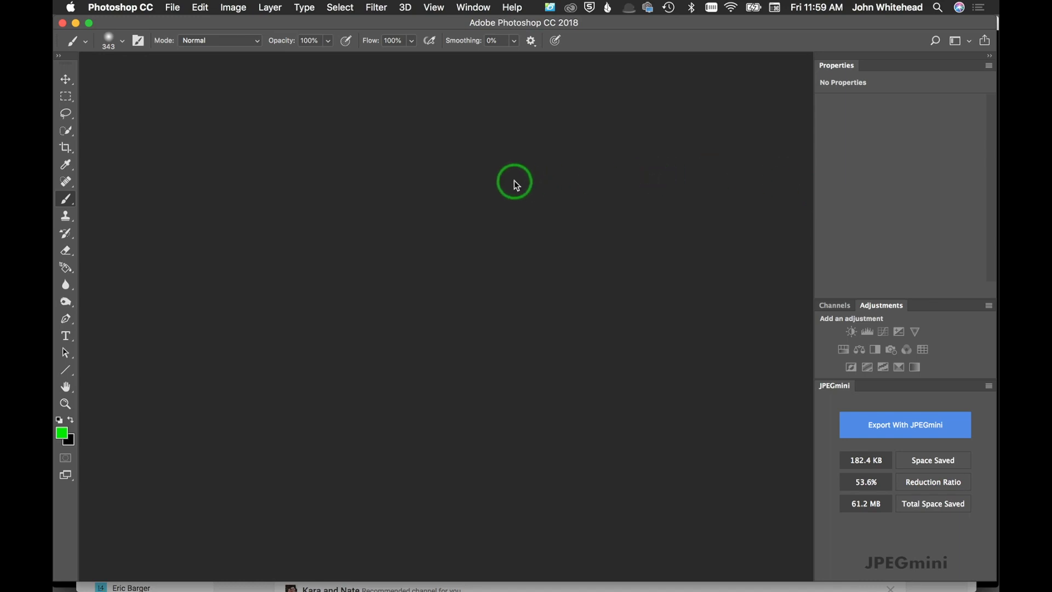
Once the batch finishes, bring up a new Finder window showing Recents from the Dock
mouse_move(56, 212)
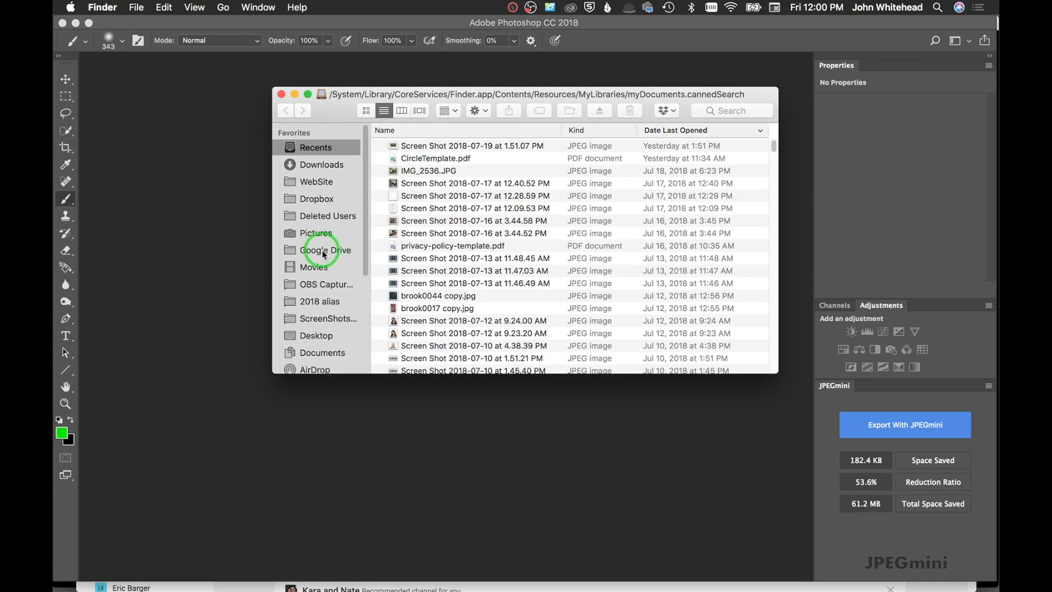
On the Desktop sorted by Date Modified, open batchjewelry and expand its JPEG subfolder
click(312, 335)
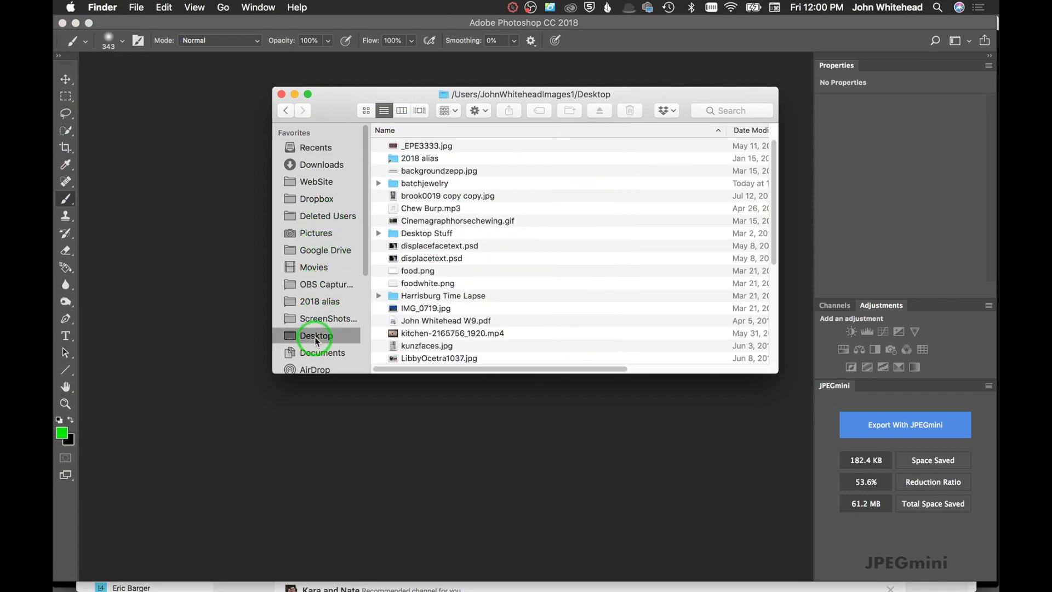
click(735, 134)
double_click(405, 147)
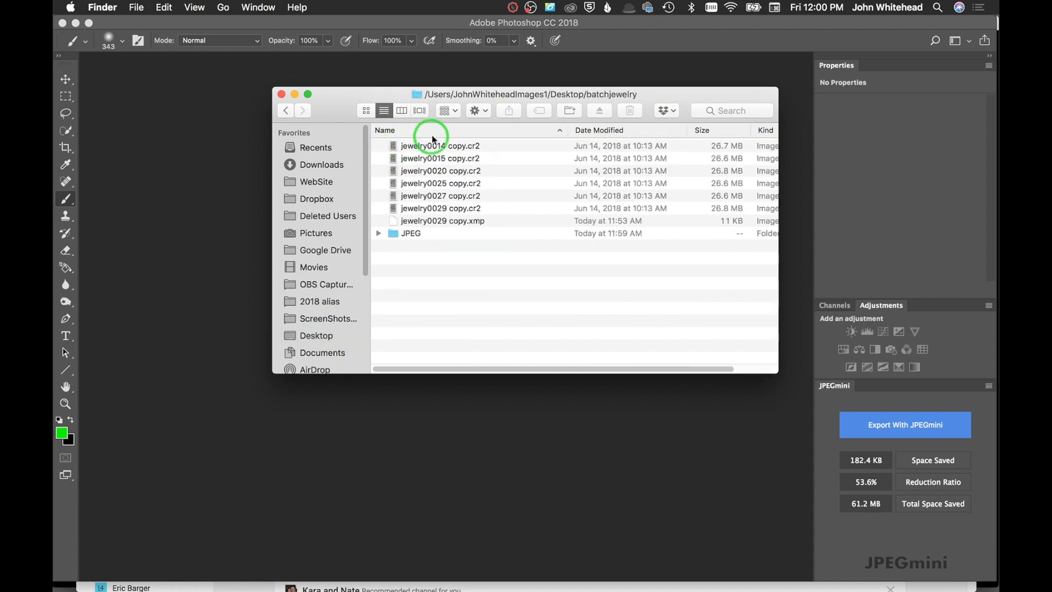
click(378, 233)
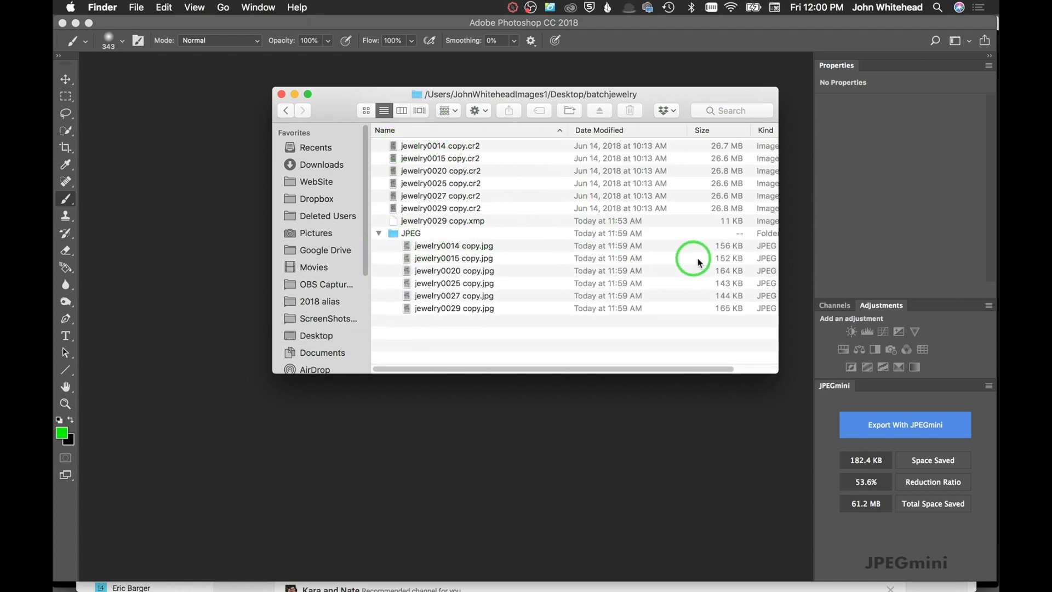